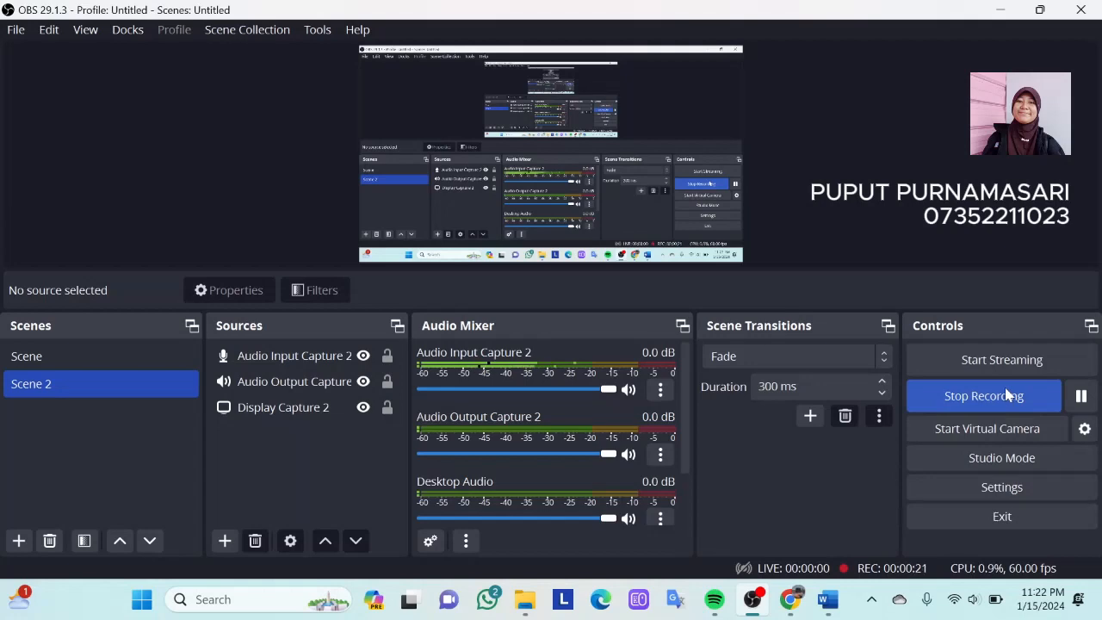
- Open Balsamiq Wireframes from the desktop and look over the existing welcome-page wireframe
{"action": "left_click", "coordinate": [1001, 10]}
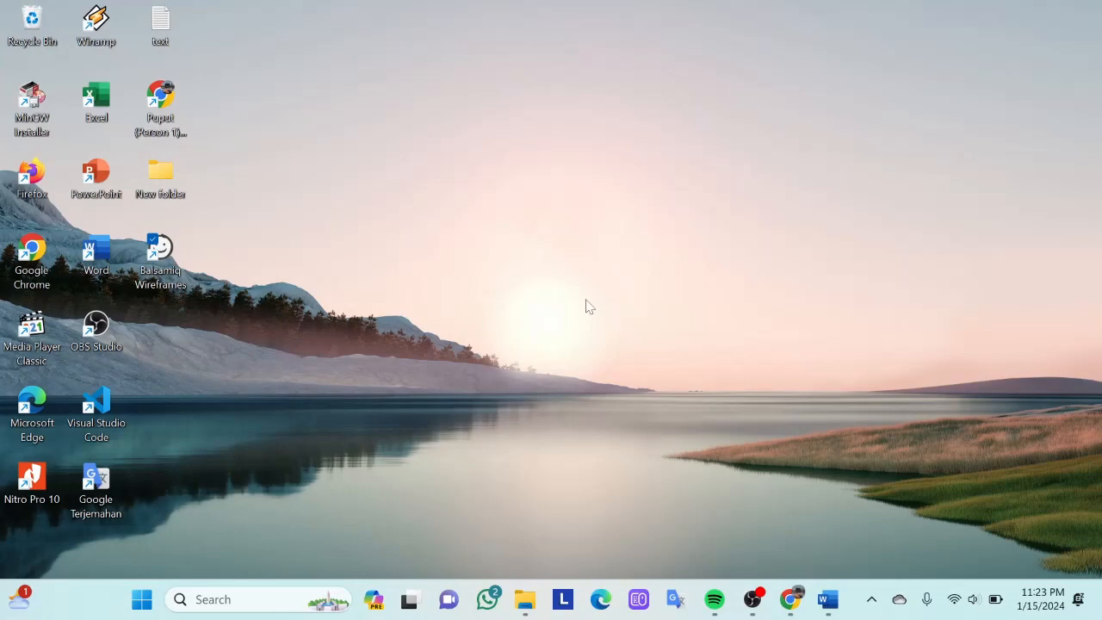
{"action": "left_click", "coordinate": [160, 269]}
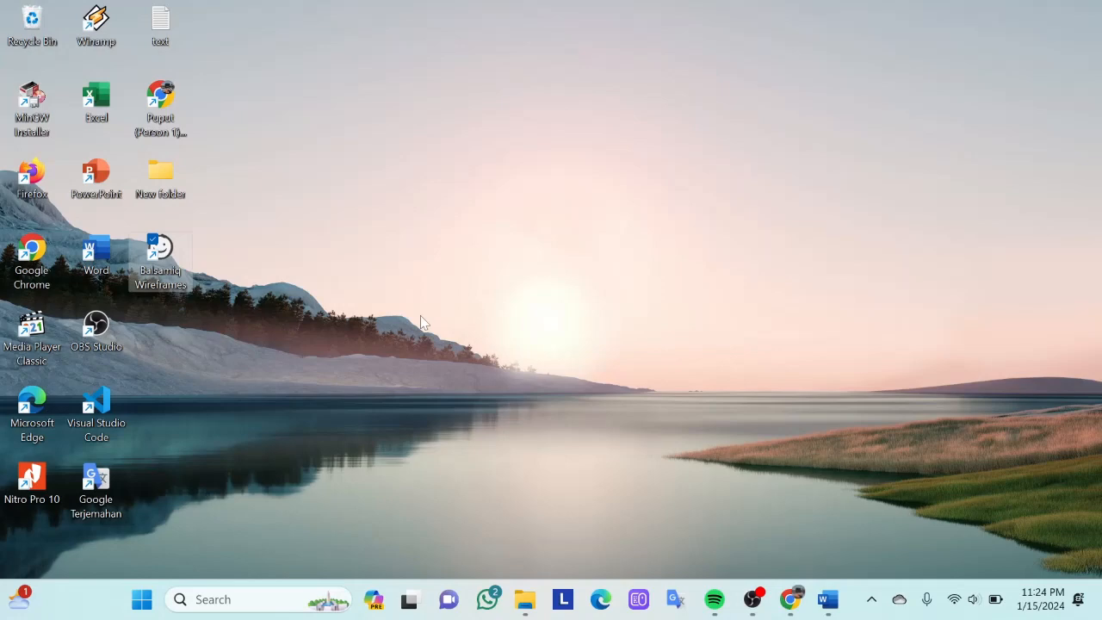
{"action": "double_click", "coordinate": [163, 271]}
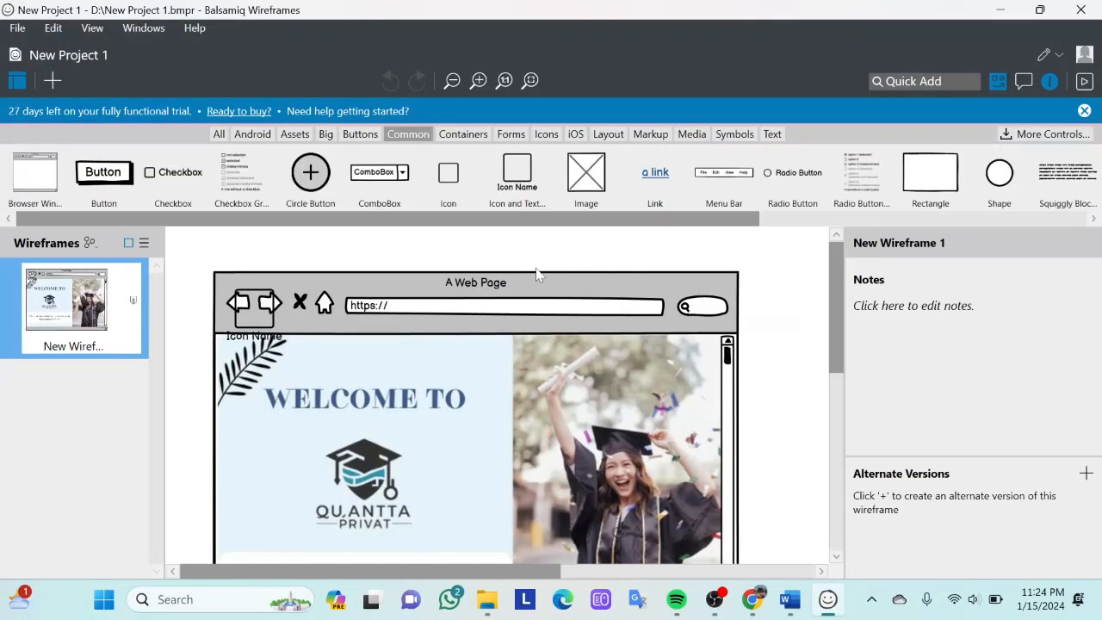
{"action": "scroll", "coordinate": [567, 399], "scroll_direction": "down", "scroll_amount": 2}
{"action": "scroll", "coordinate": [568, 398], "scroll_direction": "up", "scroll_amount": 2}
{"action": "scroll", "coordinate": [567, 399], "scroll_direction": "down", "scroll_amount": 6}
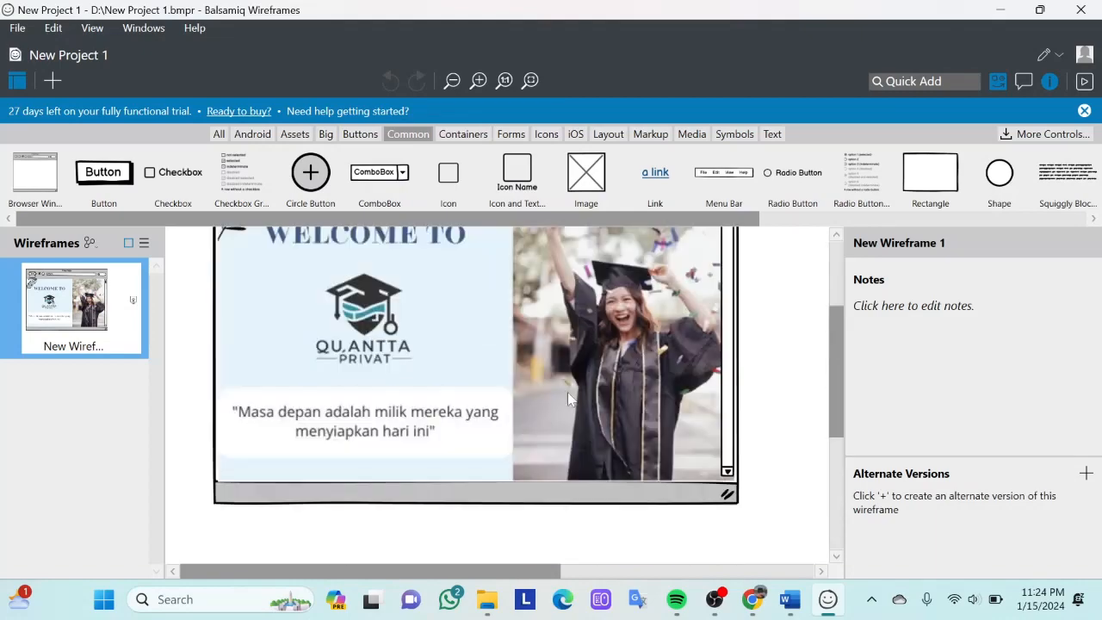
{"action": "scroll", "coordinate": [568, 398], "scroll_direction": "down", "scroll_amount": 3}
{"action": "scroll", "coordinate": [568, 396], "scroll_direction": "up", "scroll_amount": 6}
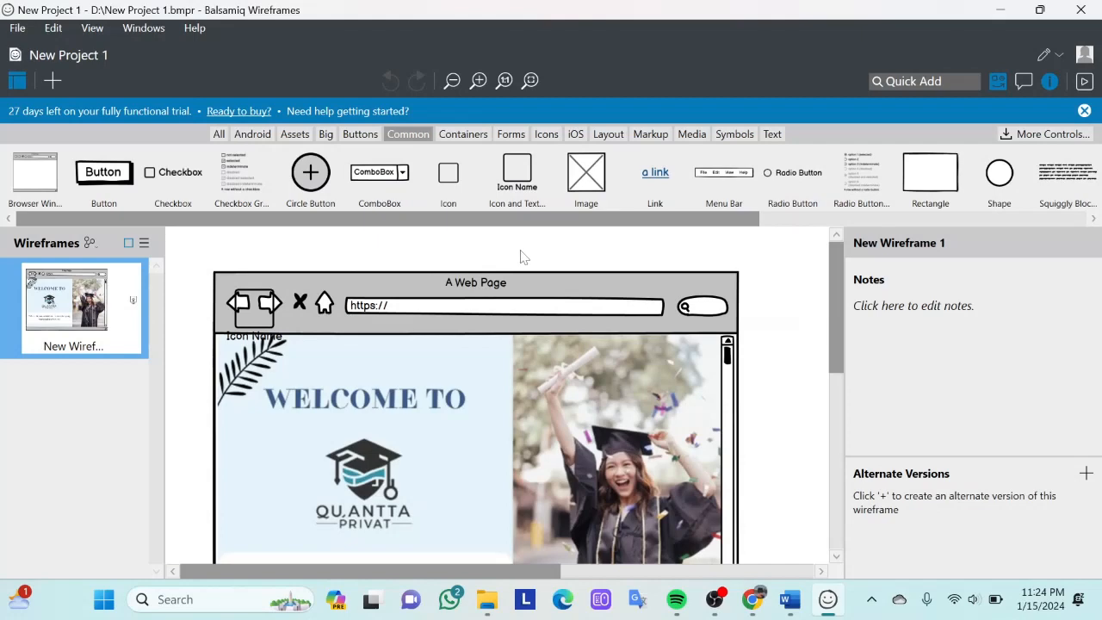
- Create a new project and add a Browser Window control to its blank wireframe
{"action": "key", "text": "ctrl+n"}
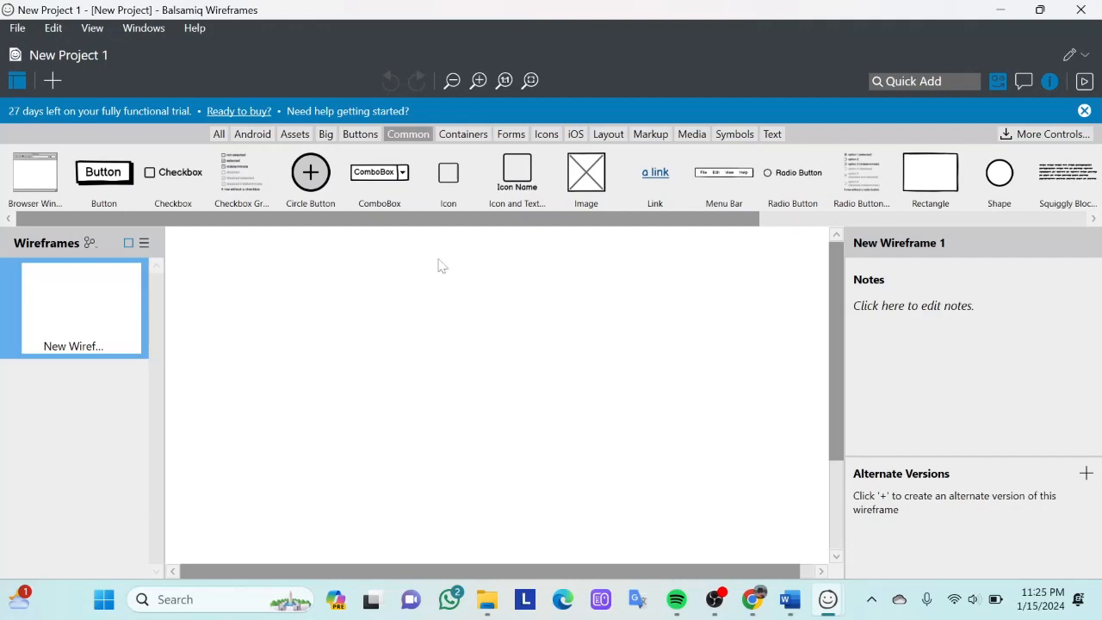
{"action": "left_click", "coordinate": [327, 135]}
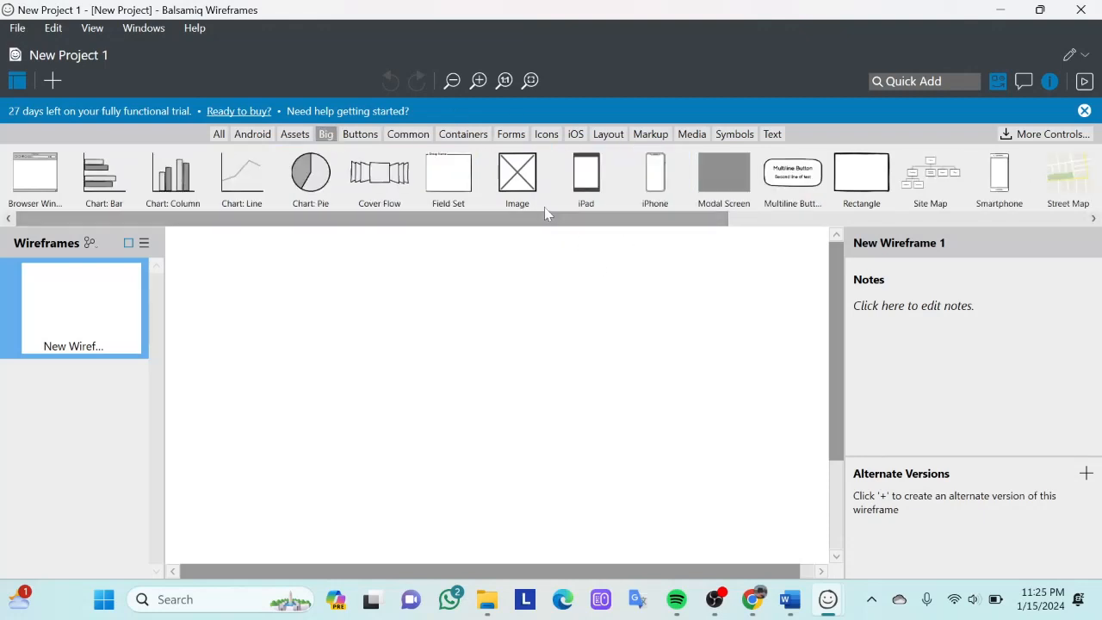
{"action": "left_click", "coordinate": [49, 198]}
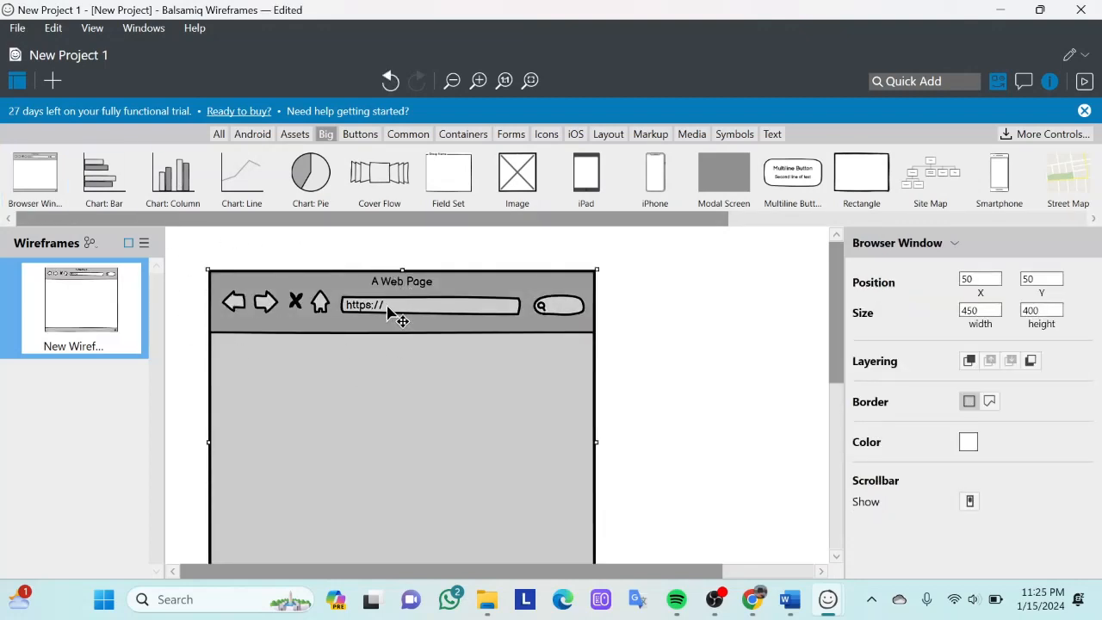
- Enlarge the browser window to about 719 wide by 425 high
{"action": "key", "text": "ctrl+minus"}
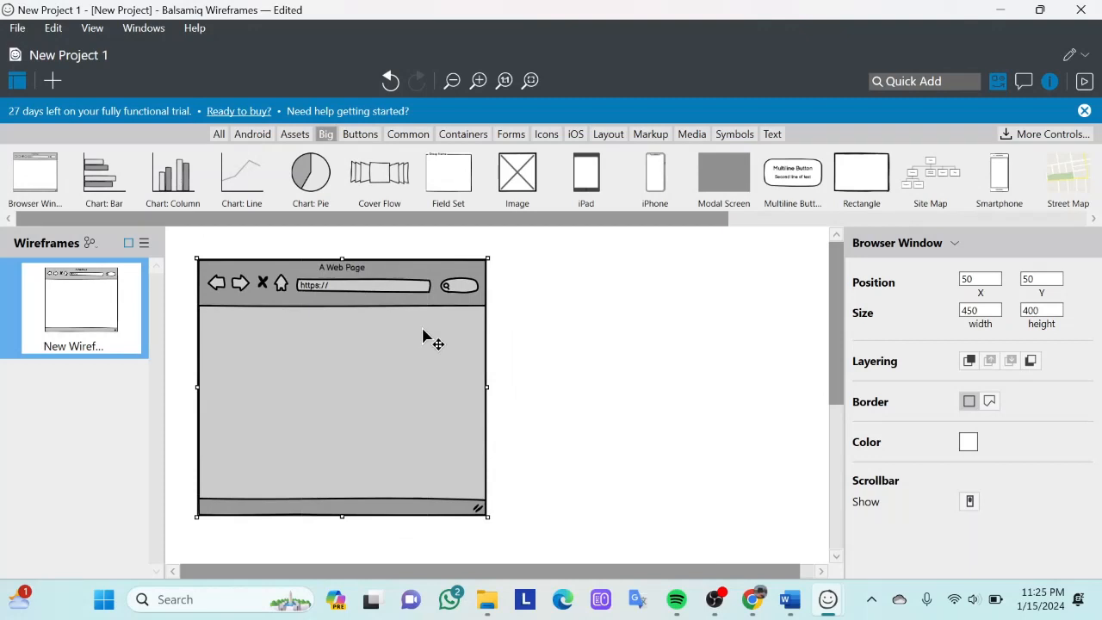
{"action": "left_click_drag", "start_coordinate": [488, 388], "coordinate": [651, 403]}
{"action": "mouse_move", "coordinate": [428, 515]}
{"action": "left_mouse_down"}
{"action": "mouse_move", "coordinate": [428, 536]}
{"action": "mouse_move", "coordinate": [433, 491]}
{"action": "mouse_move", "coordinate": [428, 532]}
{"action": "left_mouse_up"}
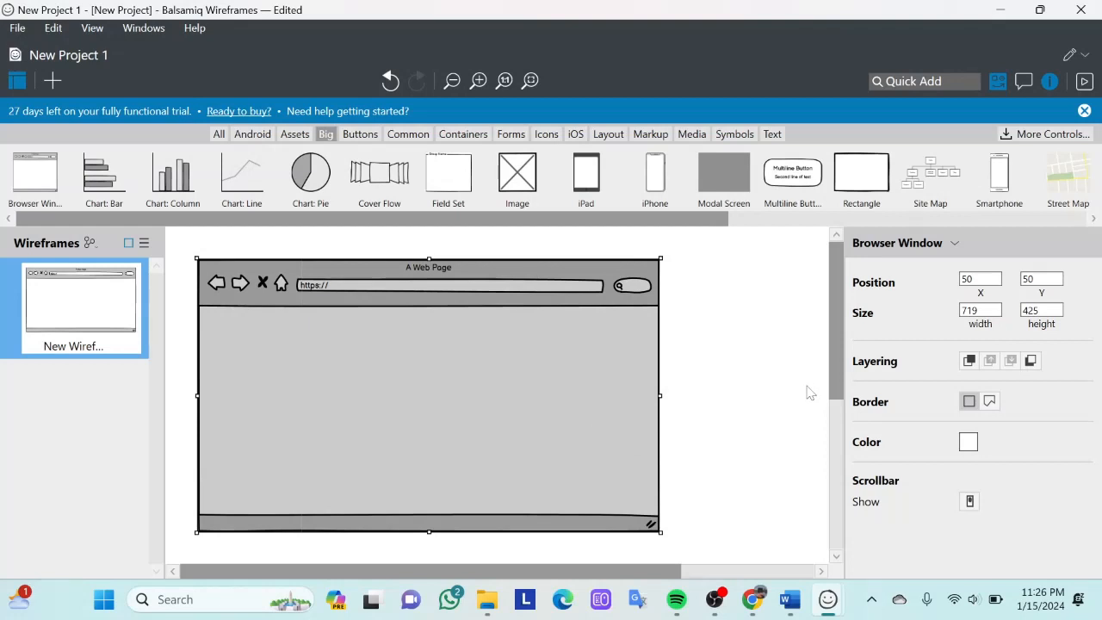
{"action": "left_click", "coordinate": [973, 310]}
{"action": "left_click", "coordinate": [980, 278]}
- Set the browser window's fill color to orange (FF9900)
{"action": "left_click", "coordinate": [968, 443]}
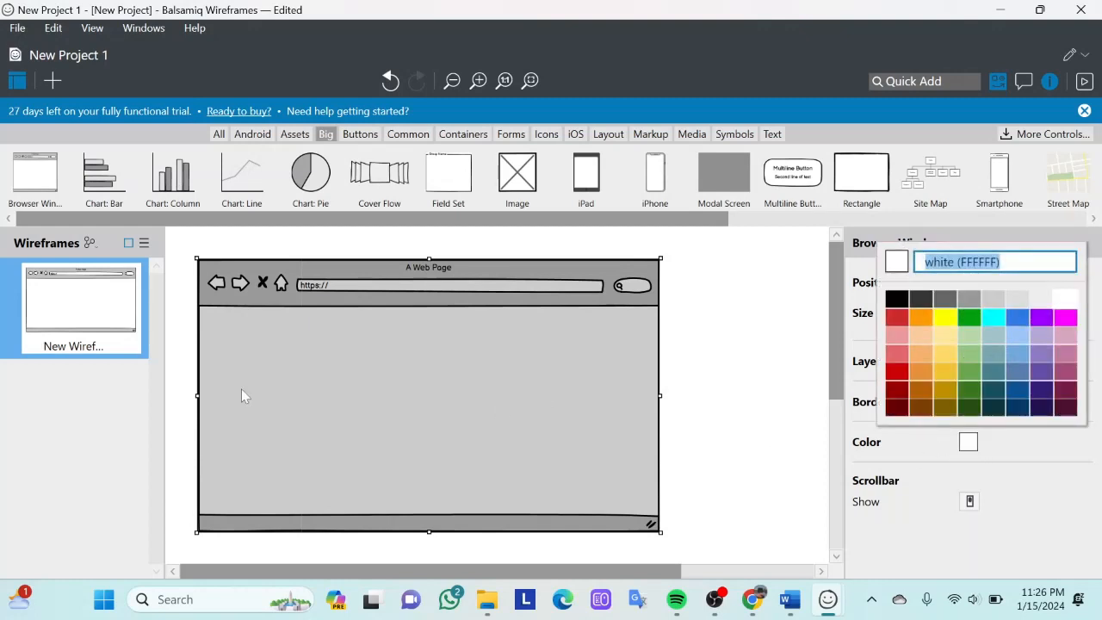
{"action": "left_click", "coordinate": [1061, 306]}
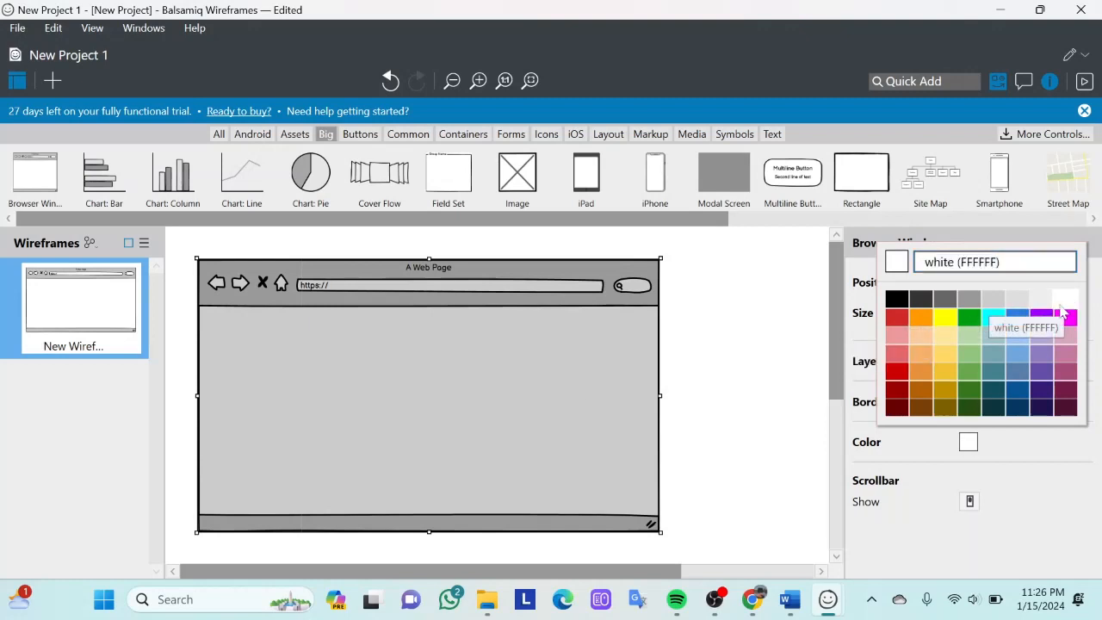
{"action": "left_click", "coordinate": [968, 443]}
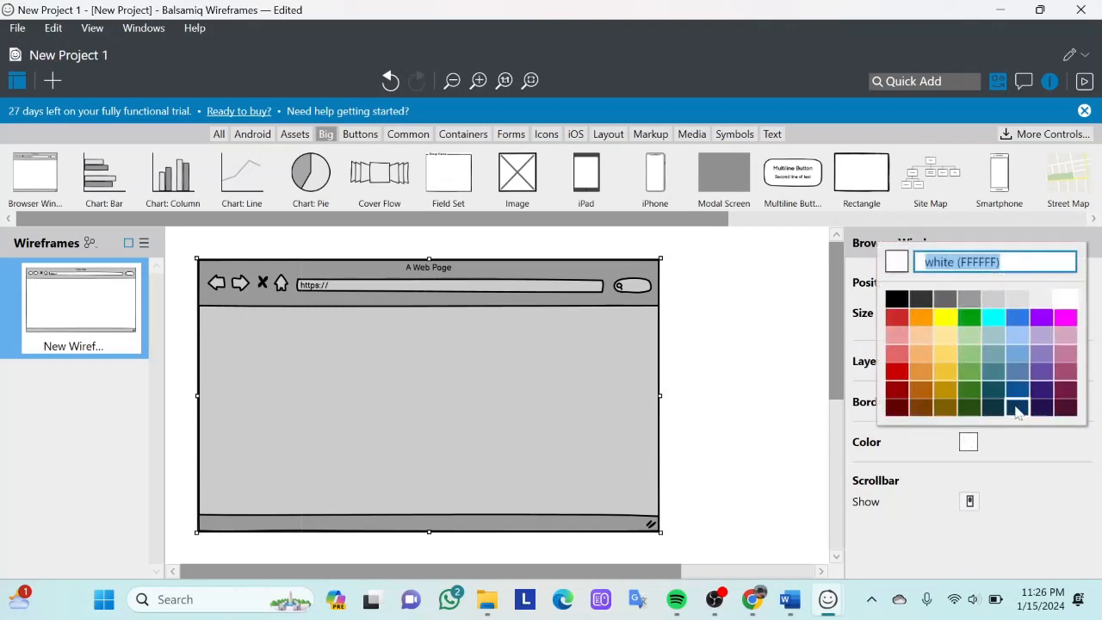
{"action": "left_click", "coordinate": [922, 319]}
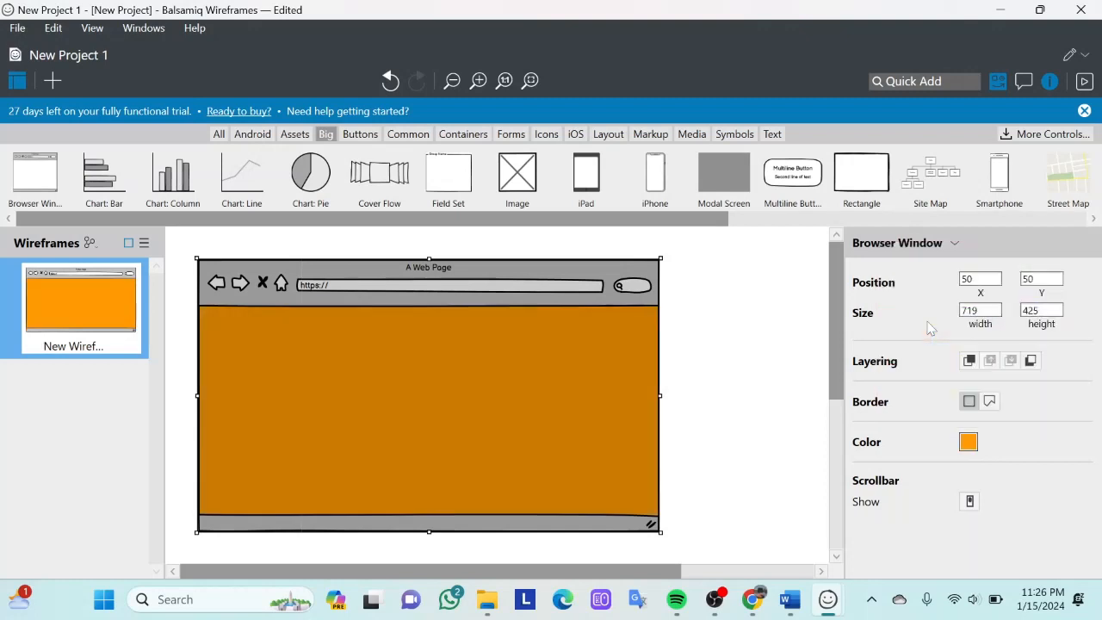
{"action": "left_click", "coordinate": [697, 442]}
- Restore the browser window's fill color to white (FFFFFF) and deselect it
{"action": "left_click", "coordinate": [508, 450]}
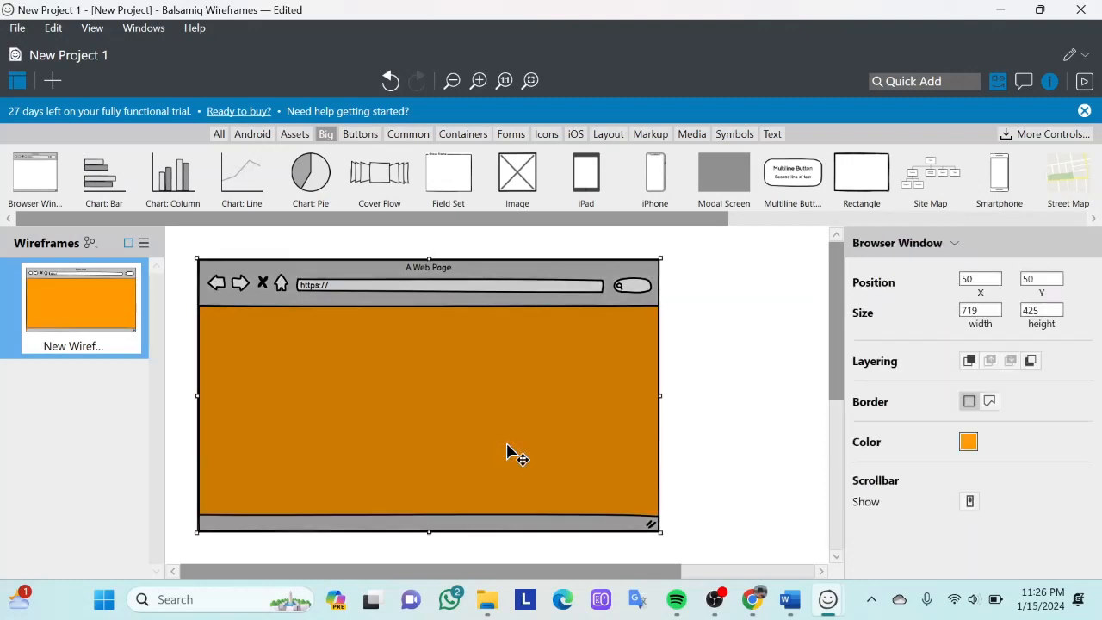
{"action": "left_click", "coordinate": [978, 444]}
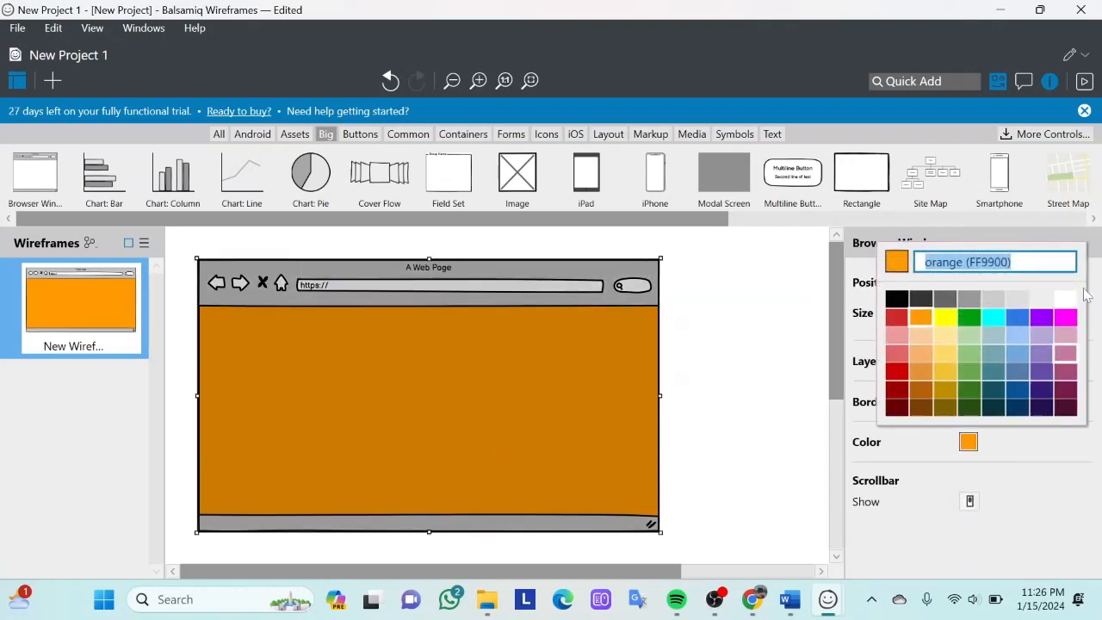
{"action": "left_click", "coordinate": [1067, 298]}
{"action": "left_click", "coordinate": [713, 468]}
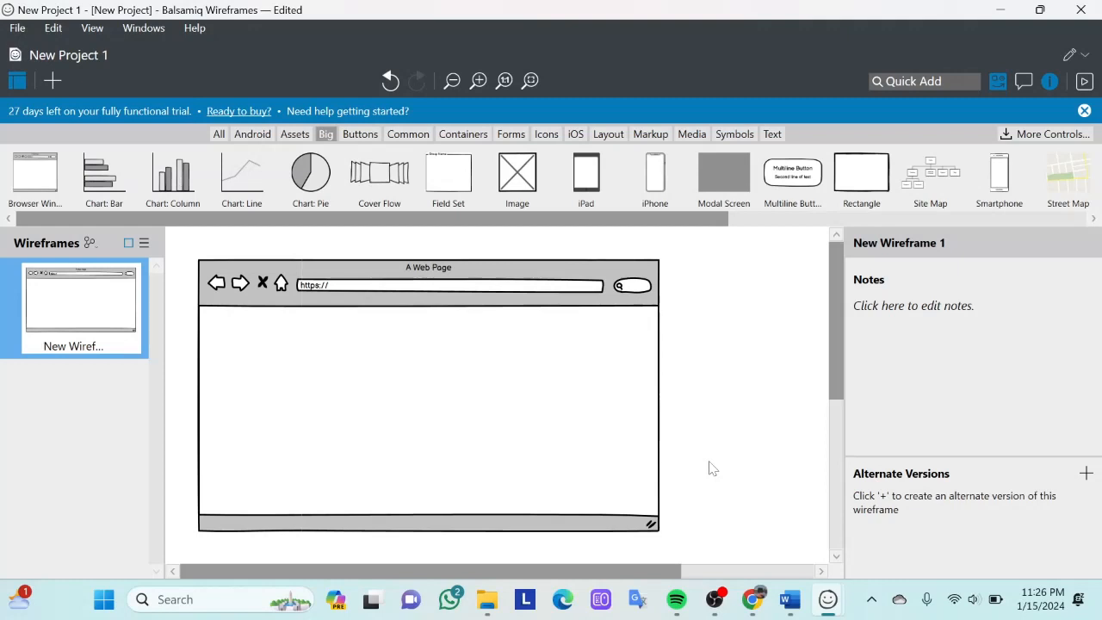
- Try adding a Smartphone and an iPhone frame to the wireframe, and undo both additions
{"action": "left_click_drag", "start_coordinate": [999, 178], "coordinate": [634, 384]}
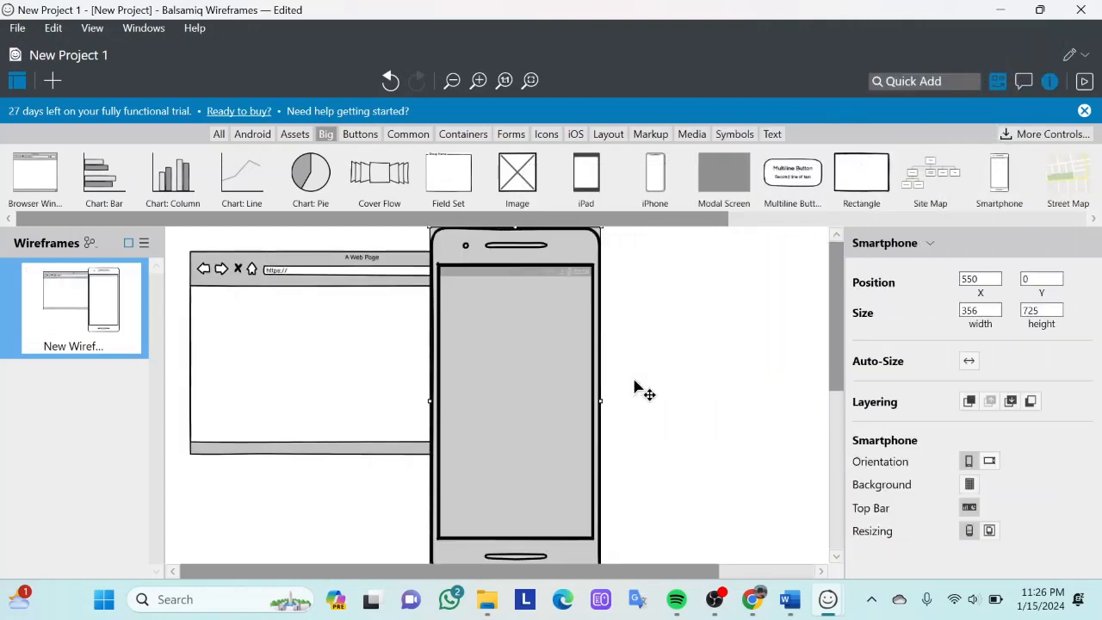
{"action": "left_click_drag", "start_coordinate": [551, 418], "coordinate": [738, 303]}
{"action": "left_click_drag", "start_coordinate": [655, 178], "coordinate": [534, 385]}
{"action": "key", "text": "Delete"}
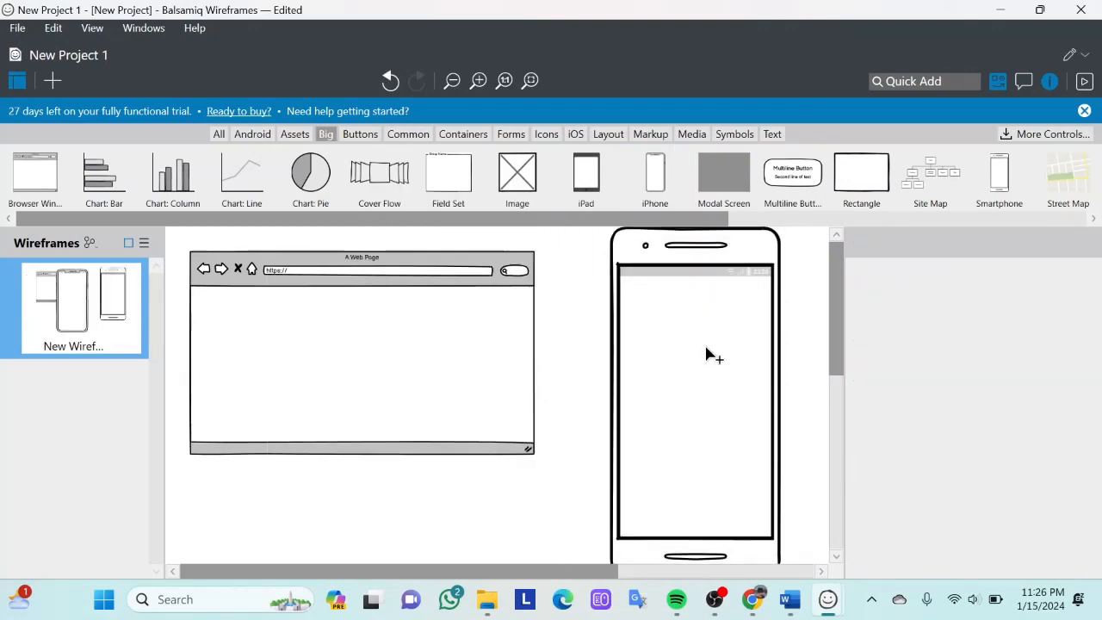
{"action": "key", "text": "ctrl+z"}
{"action": "key", "text": "ctrl+z"}
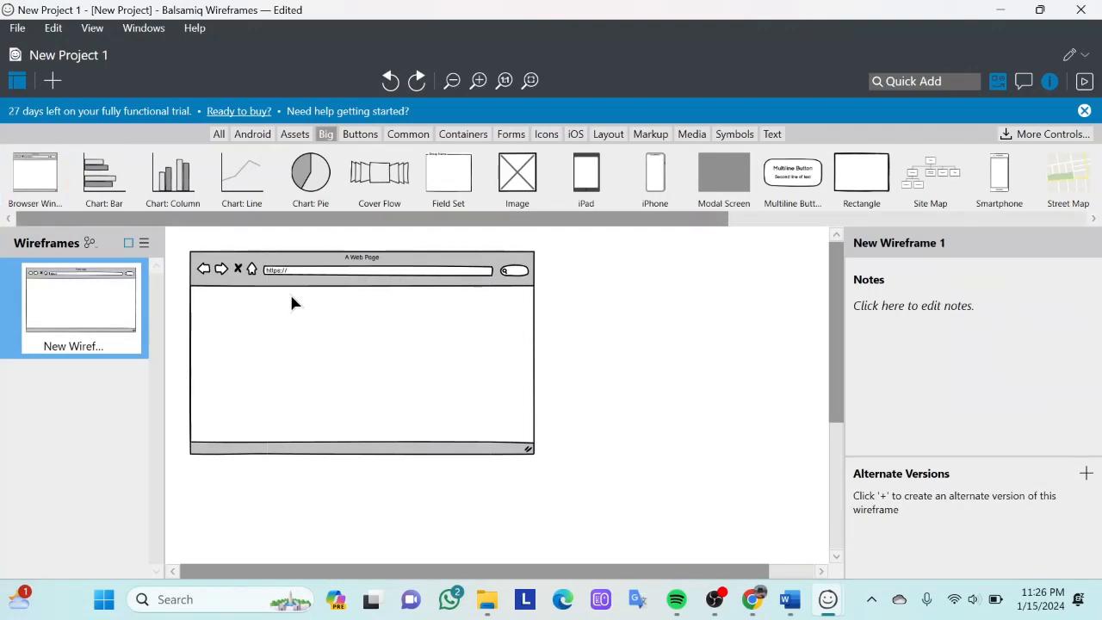
- Place an Image control from the Common category in the middle of the browser window's page area
{"action": "scroll", "coordinate": [291, 302], "scroll_direction": "down", "scroll_amount": 1}
{"action": "scroll", "coordinate": [292, 302], "scroll_direction": "up", "scroll_amount": 1}
{"action": "scroll", "coordinate": [291, 303], "scroll_direction": "down", "scroll_amount": 1}
{"action": "scroll", "coordinate": [334, 272], "scroll_direction": "up", "scroll_amount": 1}
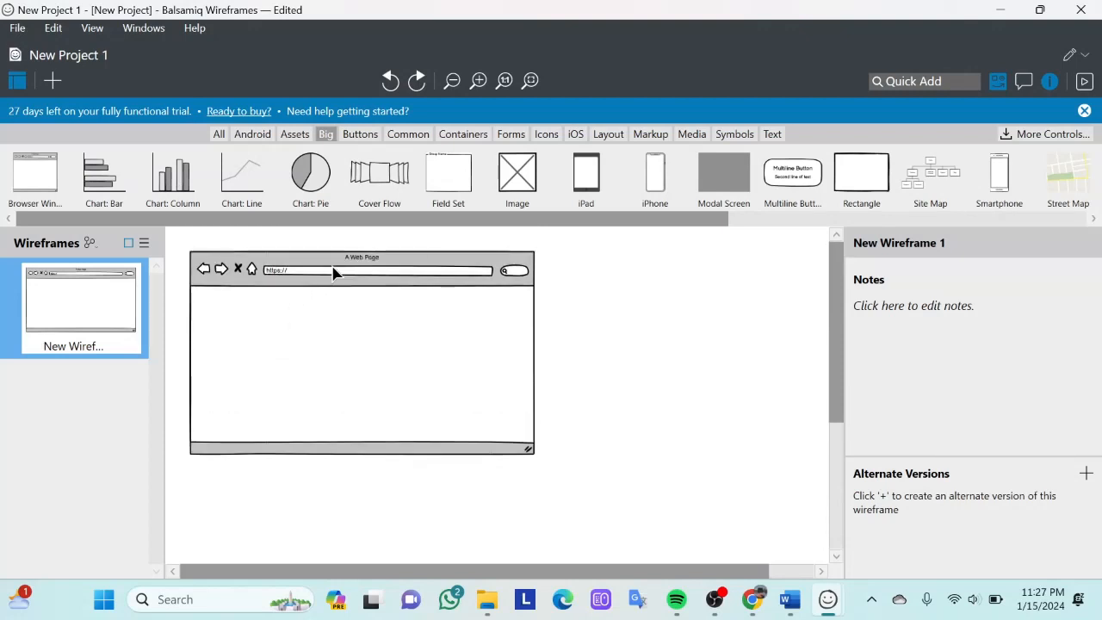
{"action": "left_click", "coordinate": [411, 135]}
{"action": "scroll", "coordinate": [530, 197], "scroll_direction": "down", "scroll_amount": 5}
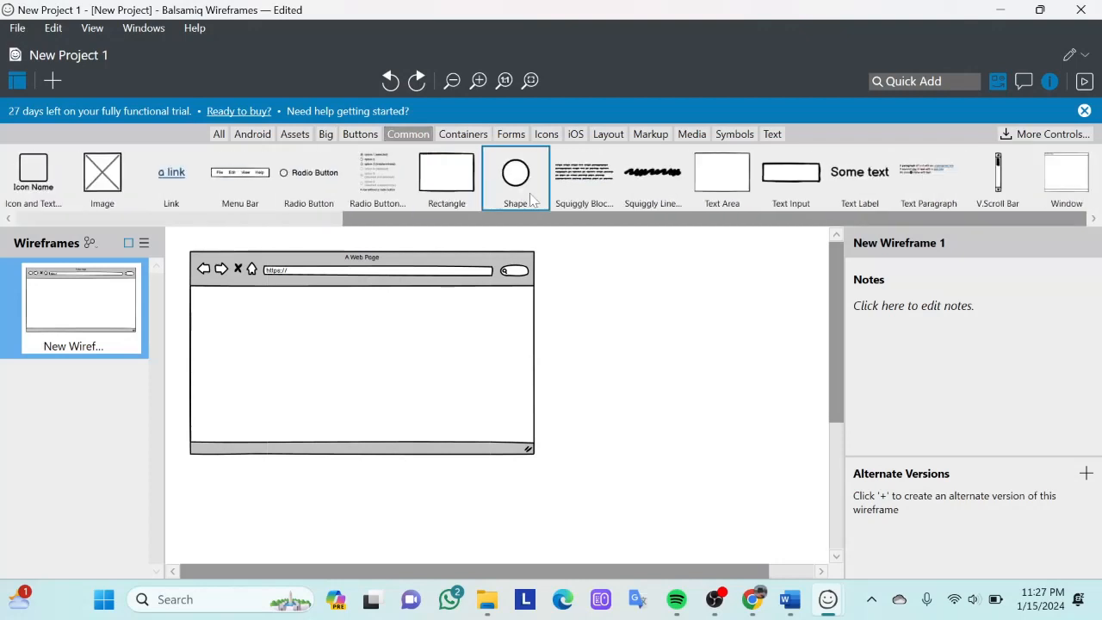
{"action": "scroll", "coordinate": [532, 200], "scroll_direction": "up", "scroll_amount": 3}
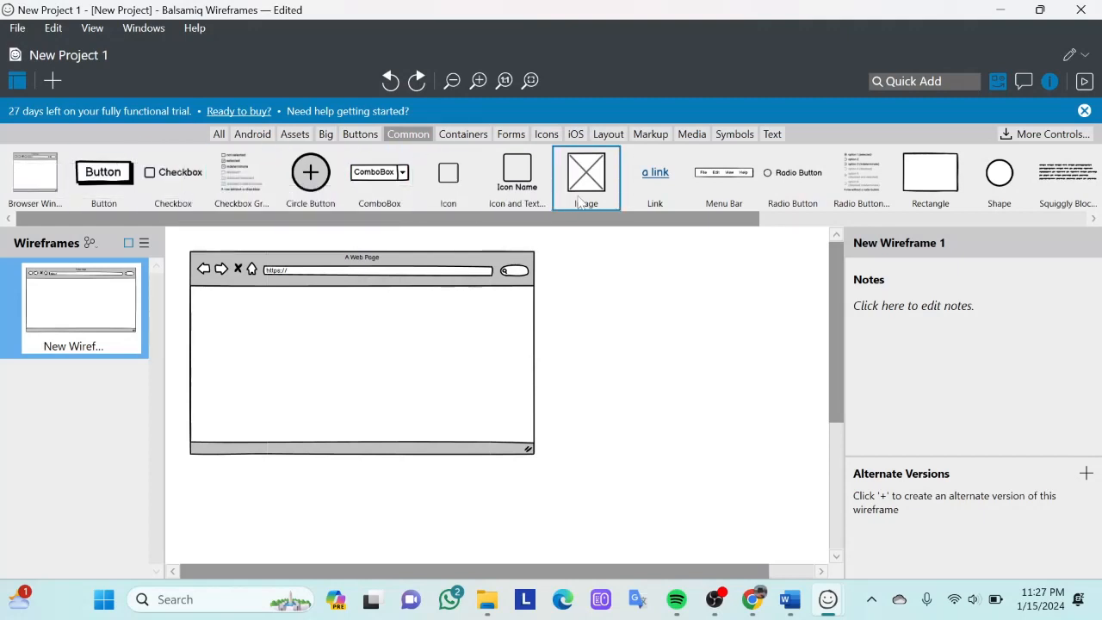
{"action": "left_click_drag", "start_coordinate": [590, 199], "coordinate": [366, 371]}
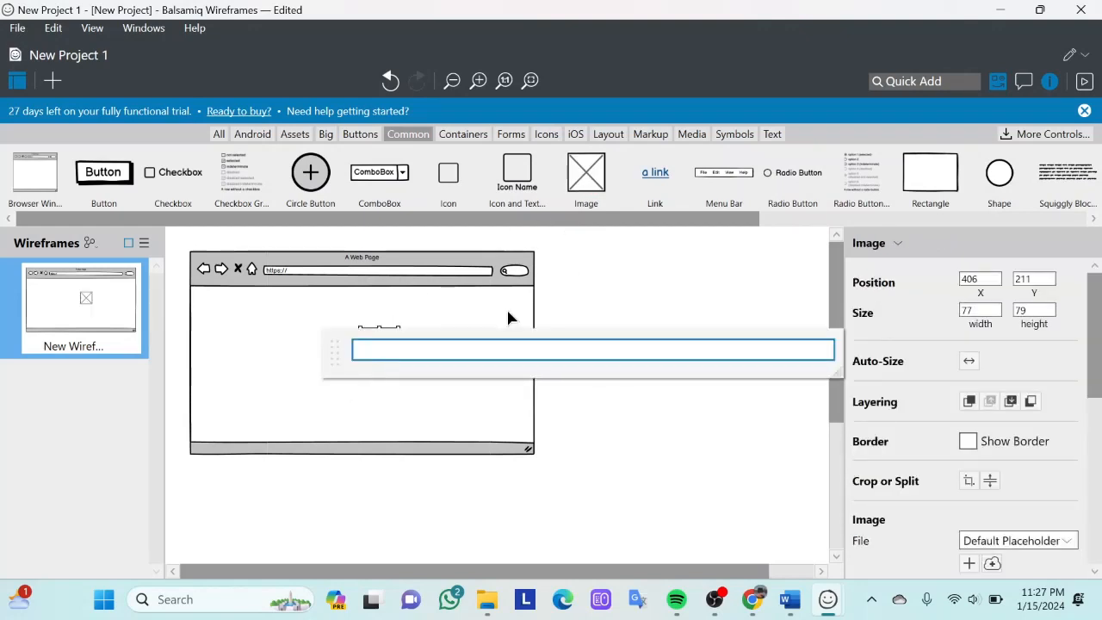
{"action": "left_click", "coordinate": [578, 290]}
- Load image file 1 from My Data (D:) into the placeholder and move it to about X 60, Y 121 in the browser window
{"action": "double_click", "coordinate": [381, 349]}
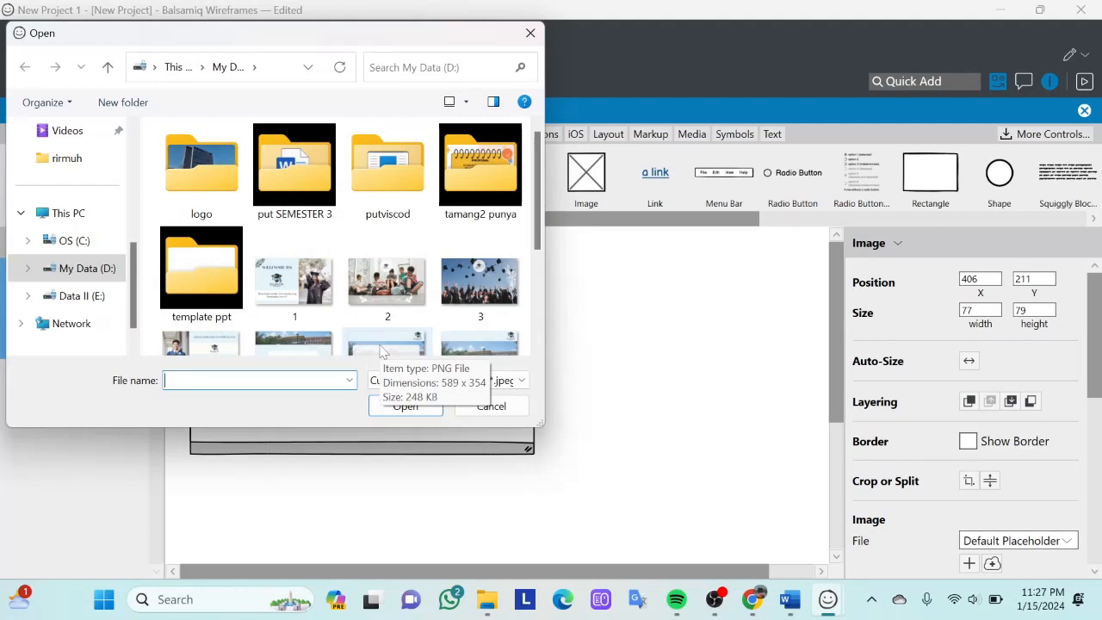
{"action": "scroll", "coordinate": [366, 282], "scroll_direction": "down", "scroll_amount": 2}
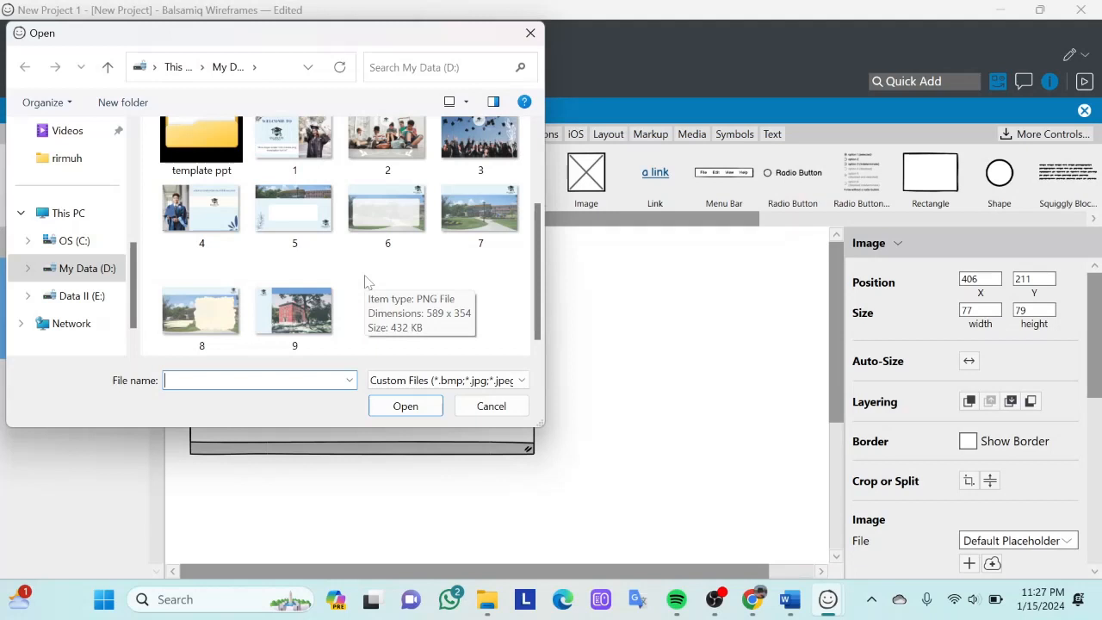
{"action": "scroll", "coordinate": [366, 282], "scroll_direction": "up", "scroll_amount": 1}
{"action": "scroll", "coordinate": [365, 281], "scroll_direction": "down", "scroll_amount": 1}
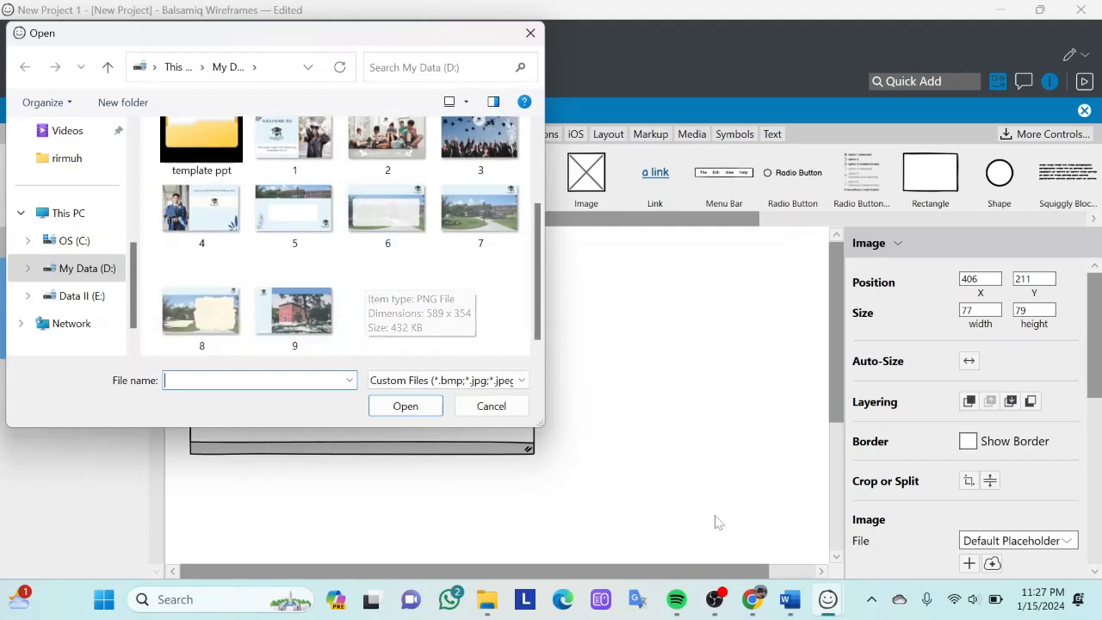
{"action": "scroll", "coordinate": [474, 277], "scroll_direction": "up", "scroll_amount": 1}
{"action": "scroll", "coordinate": [472, 275], "scroll_direction": "up", "scroll_amount": 3}
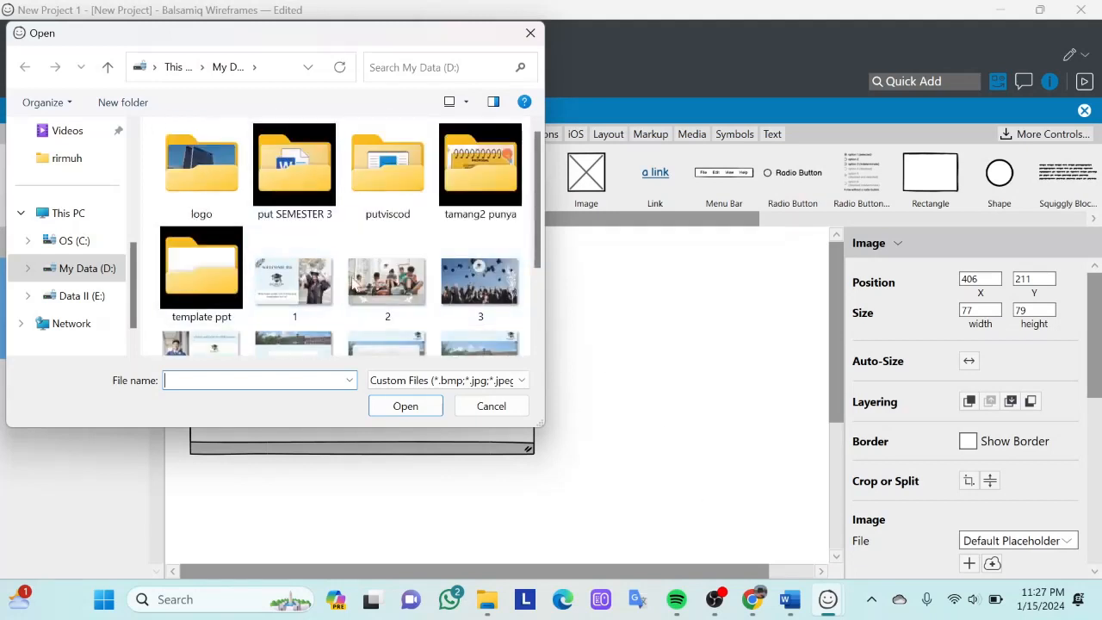
{"action": "left_click", "coordinate": [301, 293]}
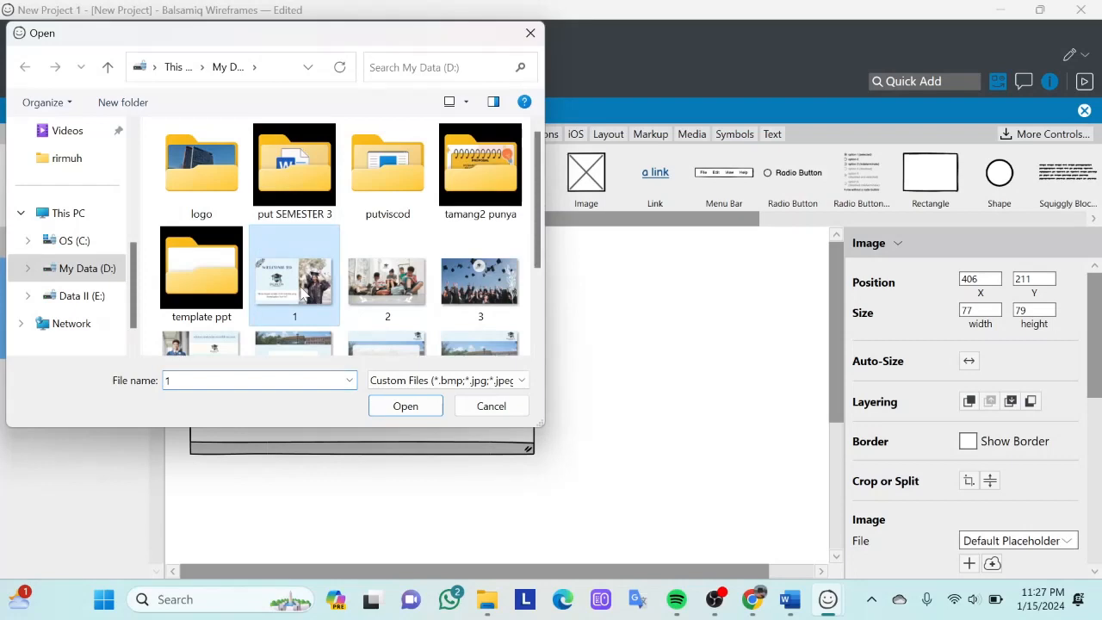
{"action": "left_click", "coordinate": [404, 406]}
{"action": "left_click_drag", "start_coordinate": [515, 409], "coordinate": [348, 364]}
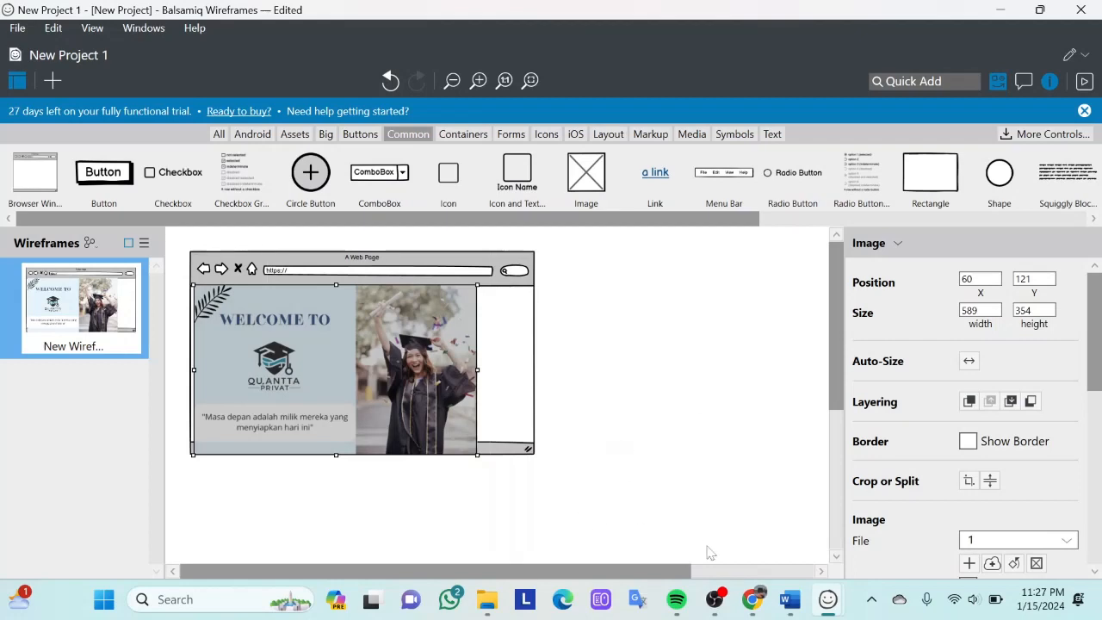
- Switch to the Canva design in Chrome and examine its pages, including a close look at the welcome page
{"action": "left_click", "coordinate": [752, 599]}
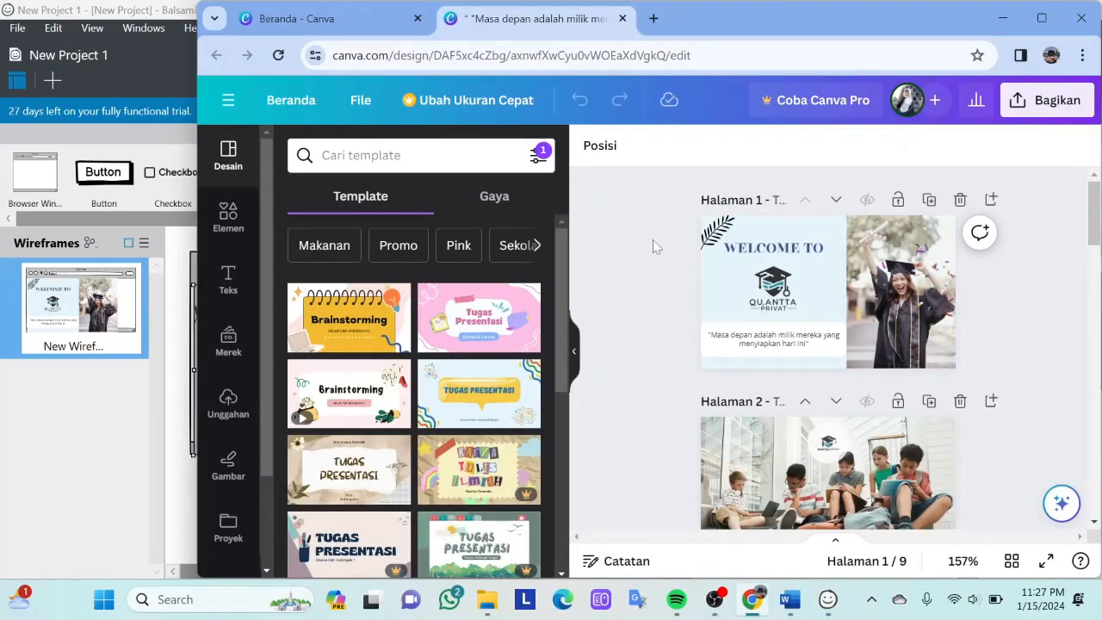
{"action": "scroll", "coordinate": [898, 349], "scroll_direction": "down", "scroll_amount": 9}
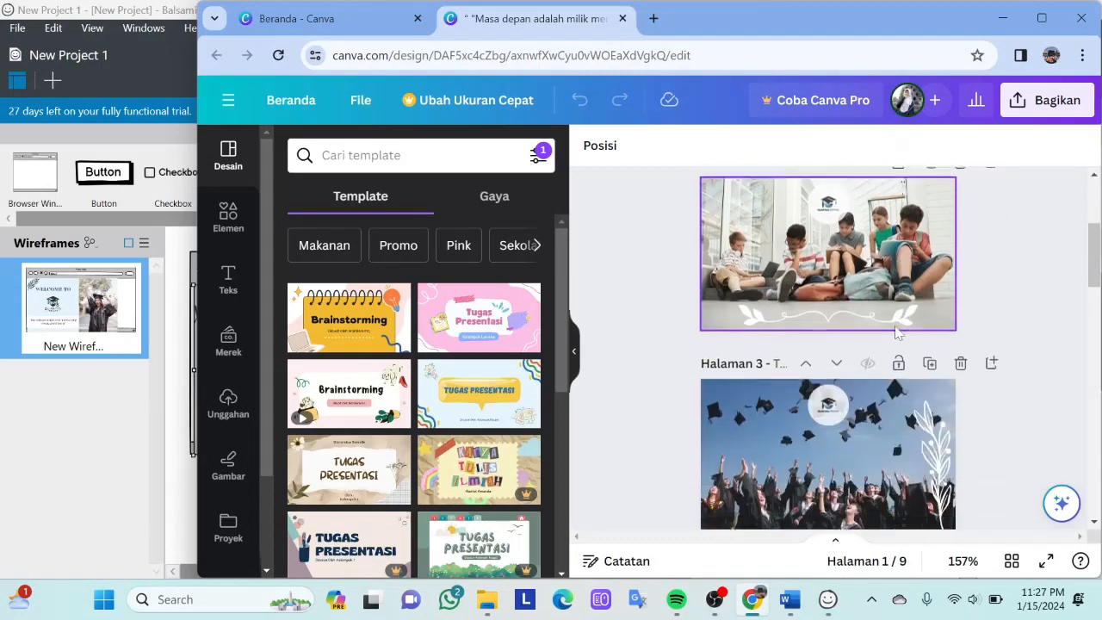
{"action": "scroll", "coordinate": [899, 334], "scroll_direction": "down", "scroll_amount": 6}
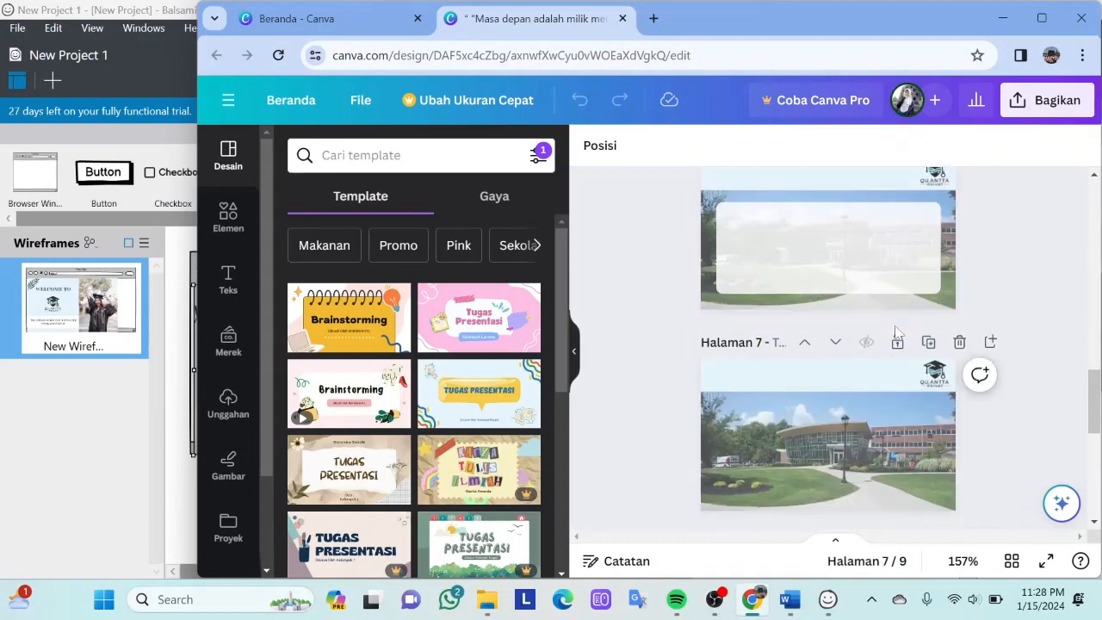
{"action": "scroll", "coordinate": [900, 333], "scroll_direction": "up", "scroll_amount": 7}
{"action": "scroll", "coordinate": [899, 334], "scroll_direction": "down", "scroll_amount": 10}
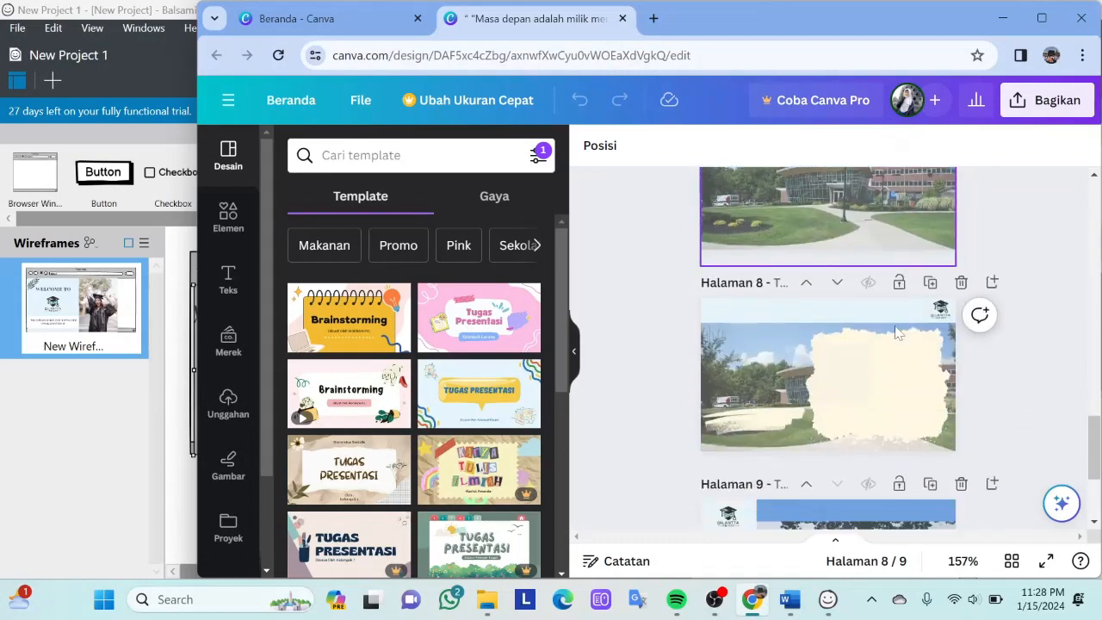
{"action": "scroll", "coordinate": [899, 333], "scroll_direction": "up", "scroll_amount": 18}
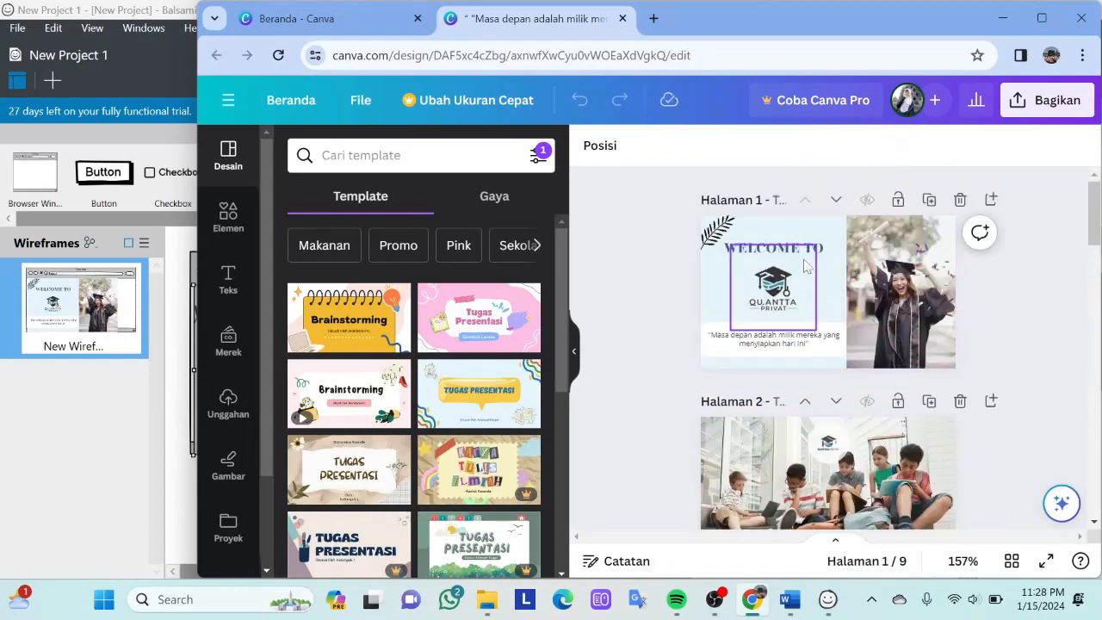
{"action": "scroll", "coordinate": [805, 265], "scroll_direction": "up", "scroll_amount": 5}
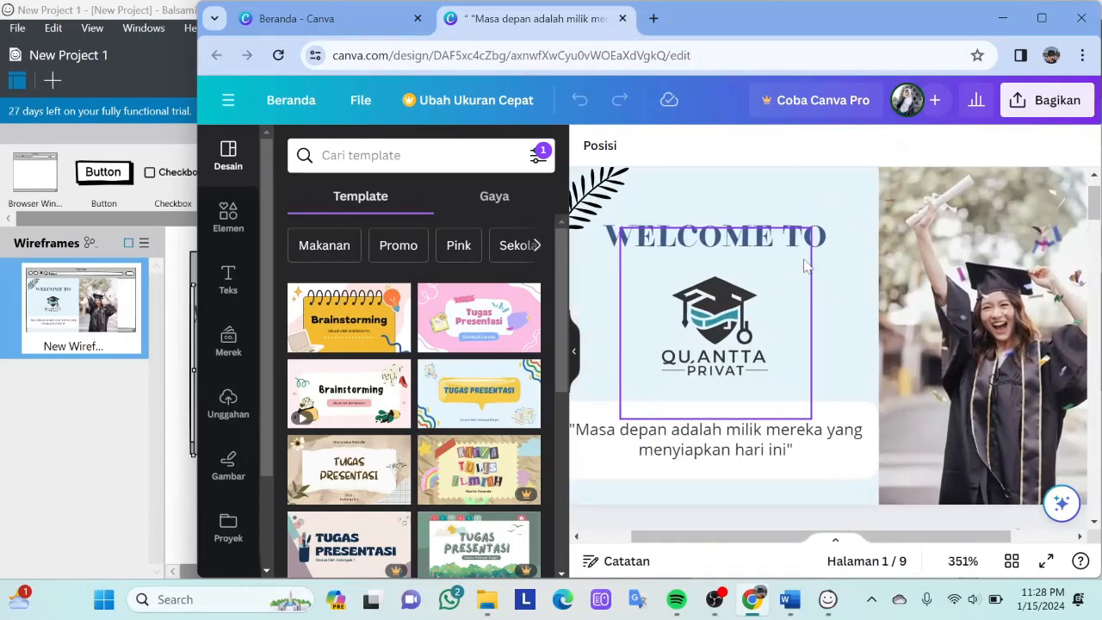
- Return to Balsamiq and fit the welcome image inside the browser window at X 60, Y 128, sized about 700 × 314
{"action": "scroll", "coordinate": [806, 265], "scroll_direction": "down", "scroll_amount": 2}
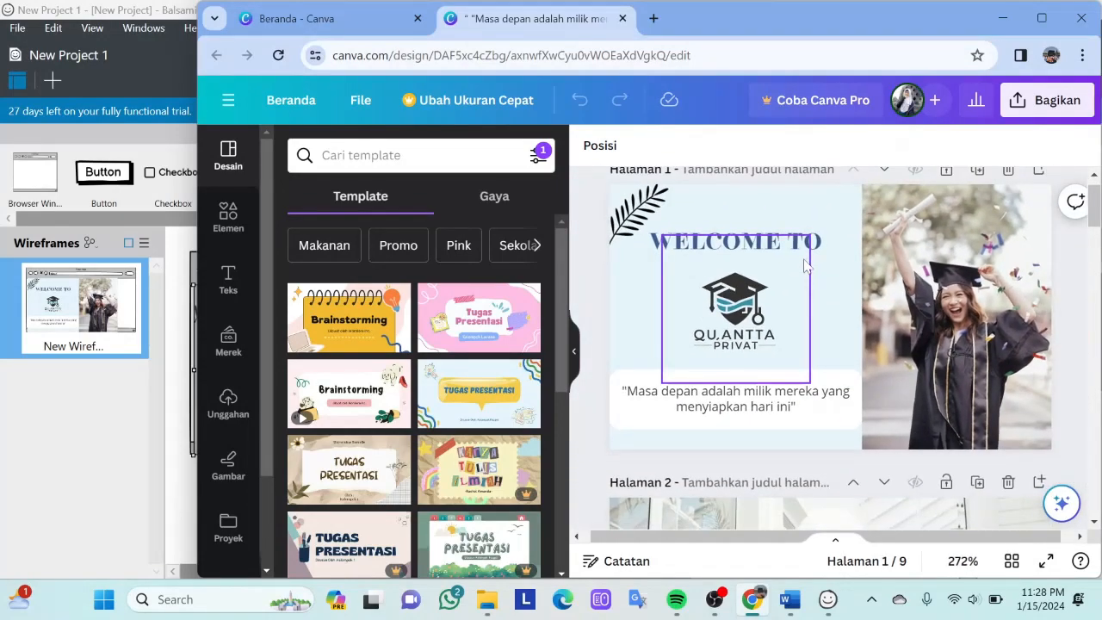
{"action": "left_click", "coordinate": [1003, 17]}
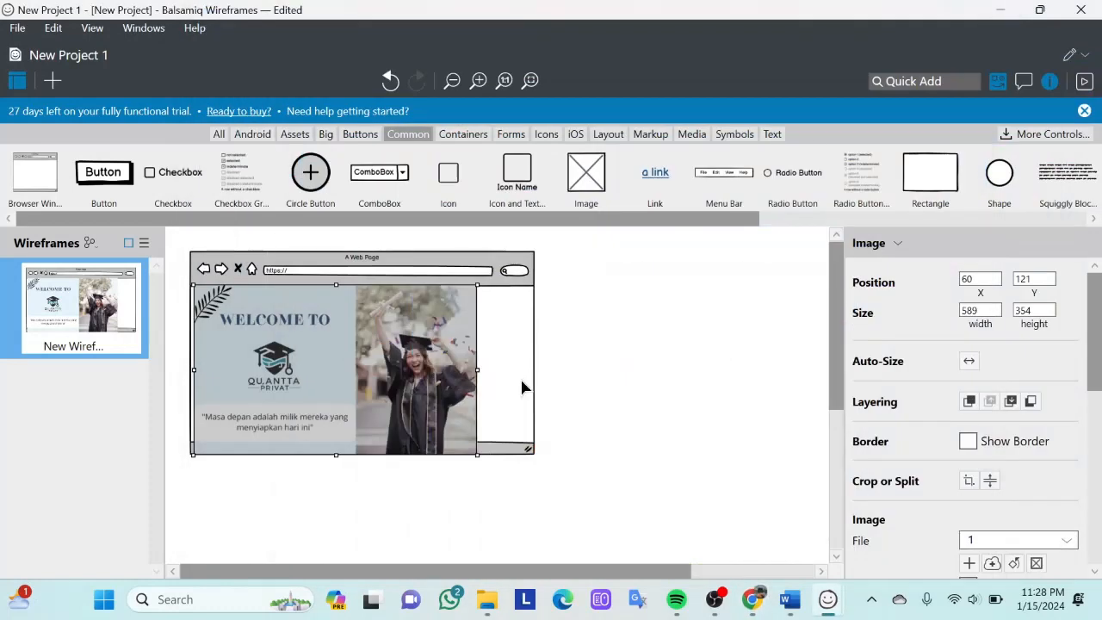
{"action": "mouse_move", "coordinate": [442, 369]}
{"action": "left_mouse_down"}
{"action": "mouse_move", "coordinate": [449, 386]}
{"action": "mouse_move", "coordinate": [438, 370]}
{"action": "left_mouse_up"}
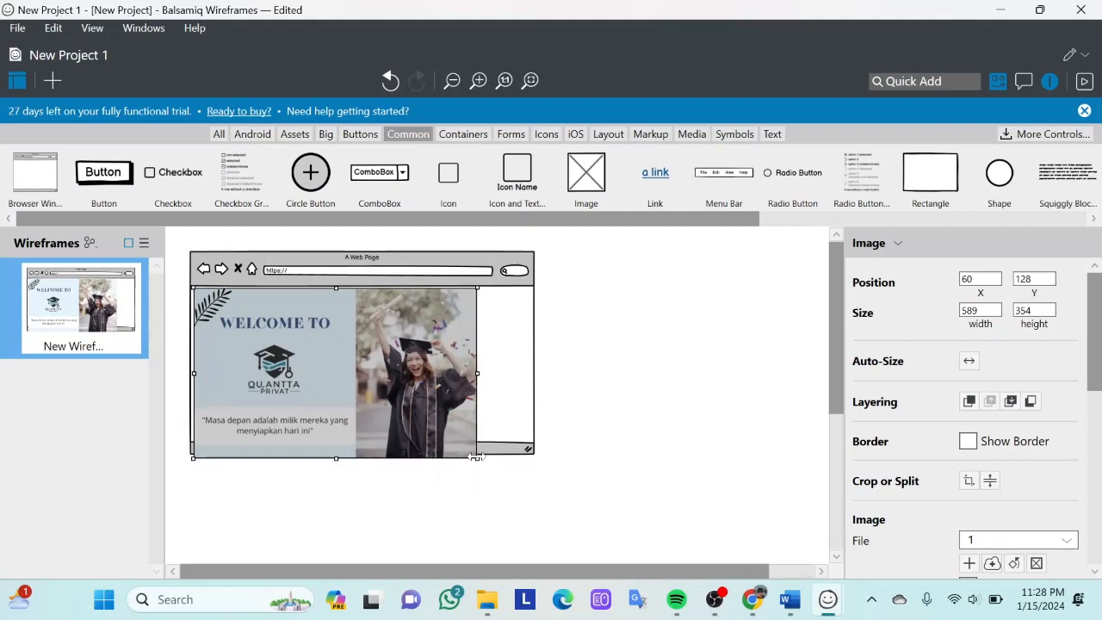
{"action": "left_click_drag", "start_coordinate": [476, 457], "coordinate": [529, 445]}
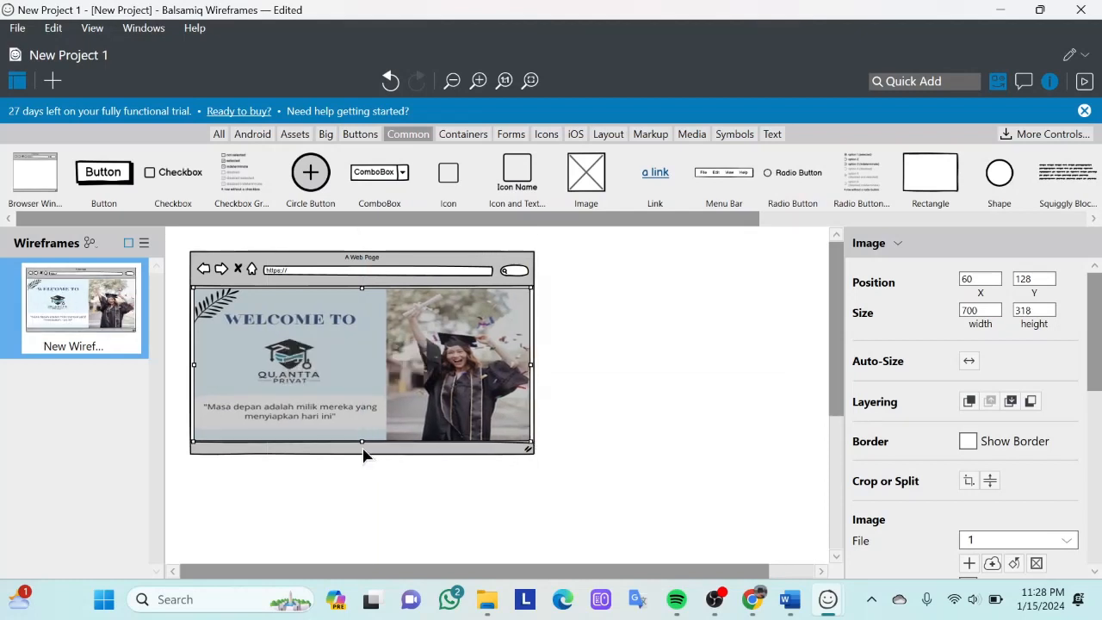
{"action": "left_click_drag", "start_coordinate": [360, 439], "coordinate": [362, 440]}
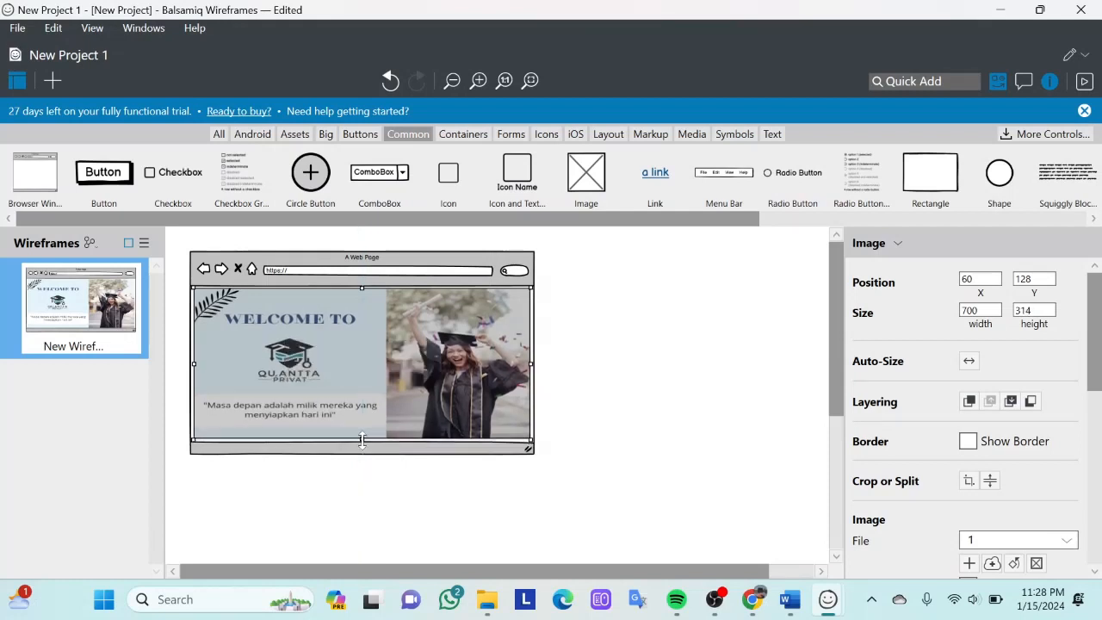
{"action": "left_click", "coordinate": [565, 419]}
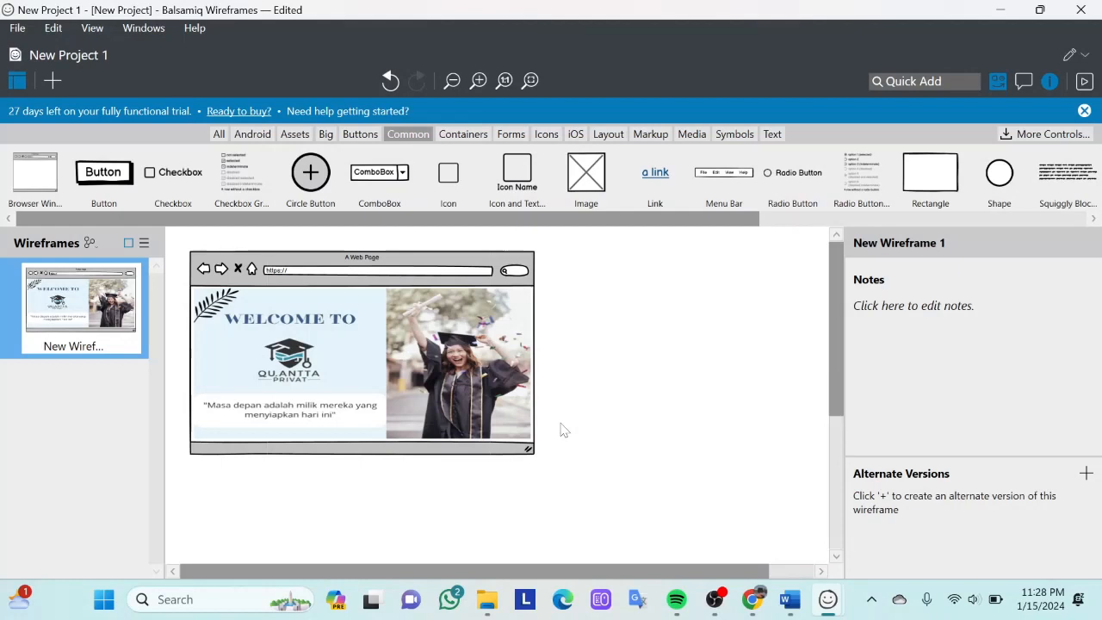
{"action": "left_click", "coordinate": [354, 276]}
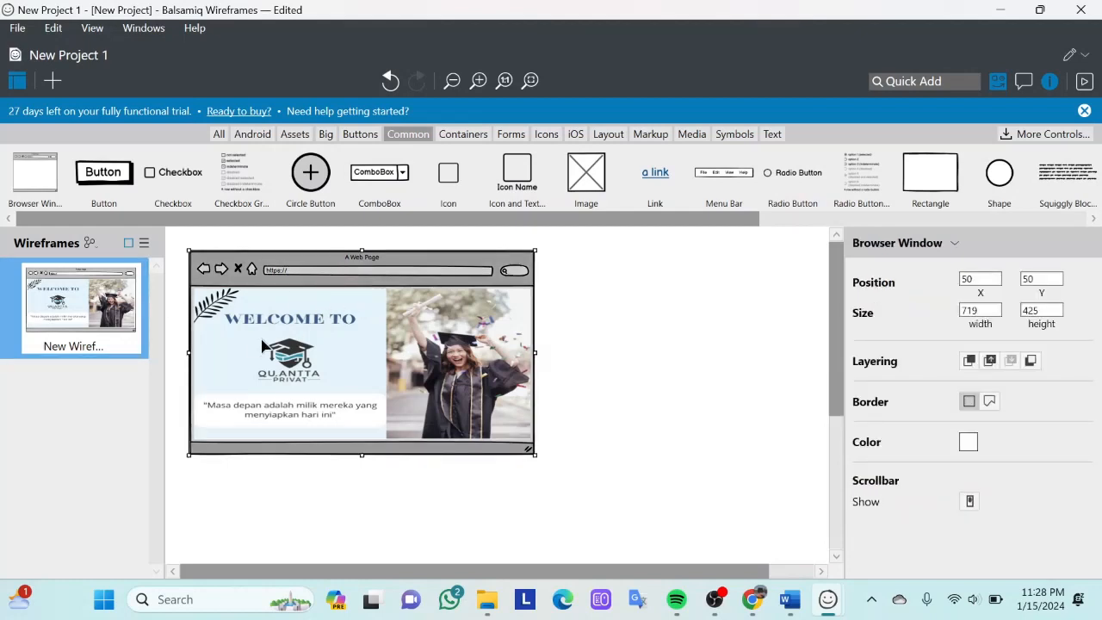
{"action": "double_click", "coordinate": [324, 277]}
{"action": "key", "text": "End"}
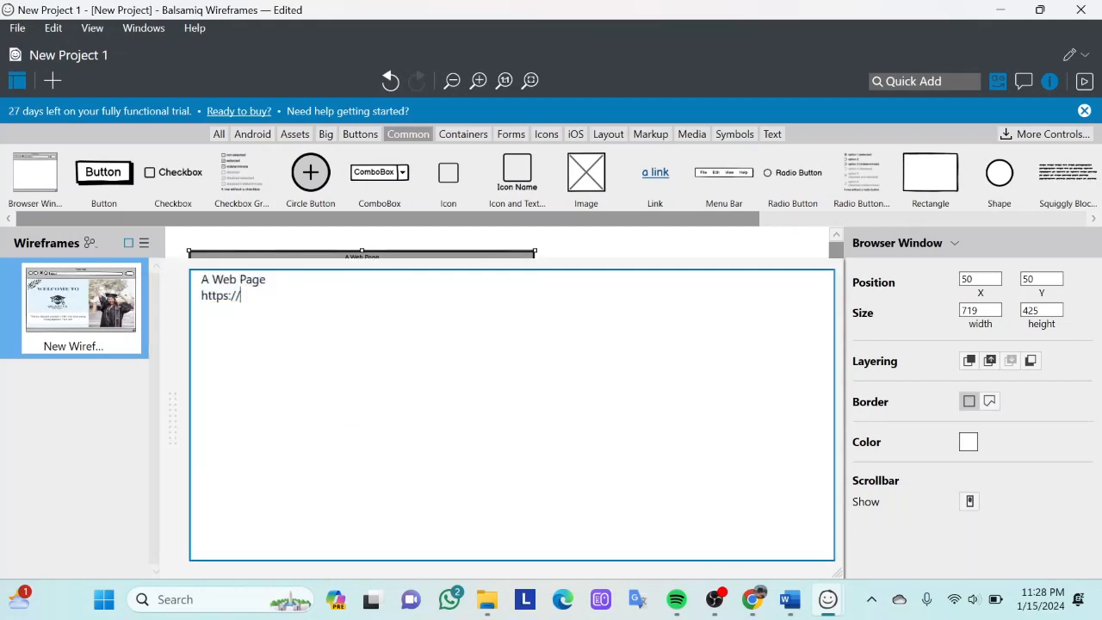
{"action": "left_click", "coordinate": [589, 257]}
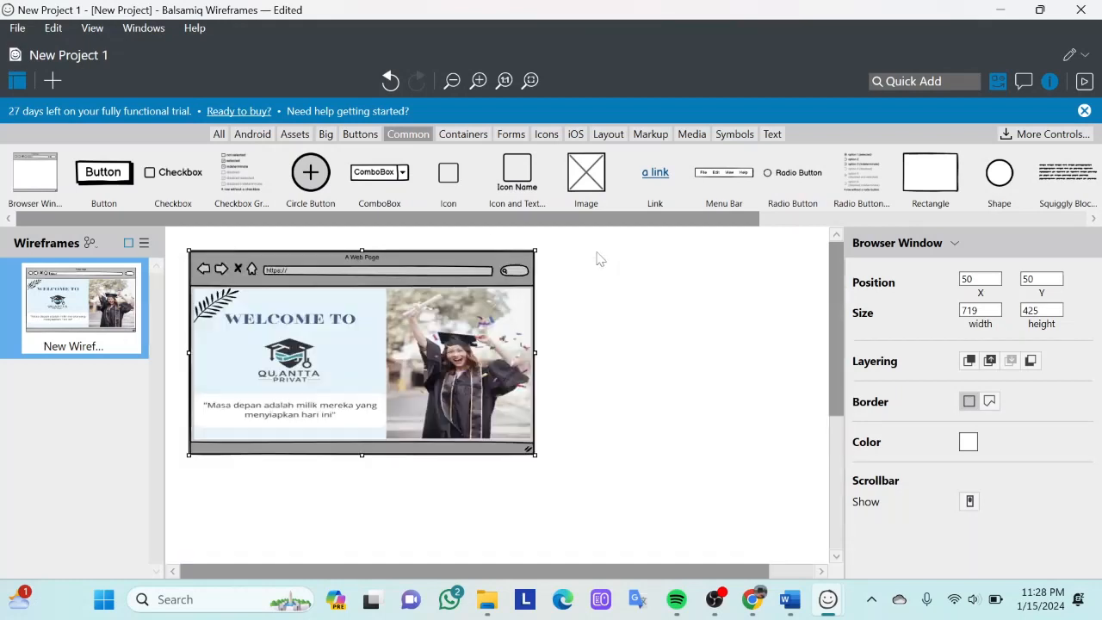
{"action": "left_click", "coordinate": [465, 274]}
{"action": "double_click", "coordinate": [387, 274]}
{"action": "key", "text": "End"}
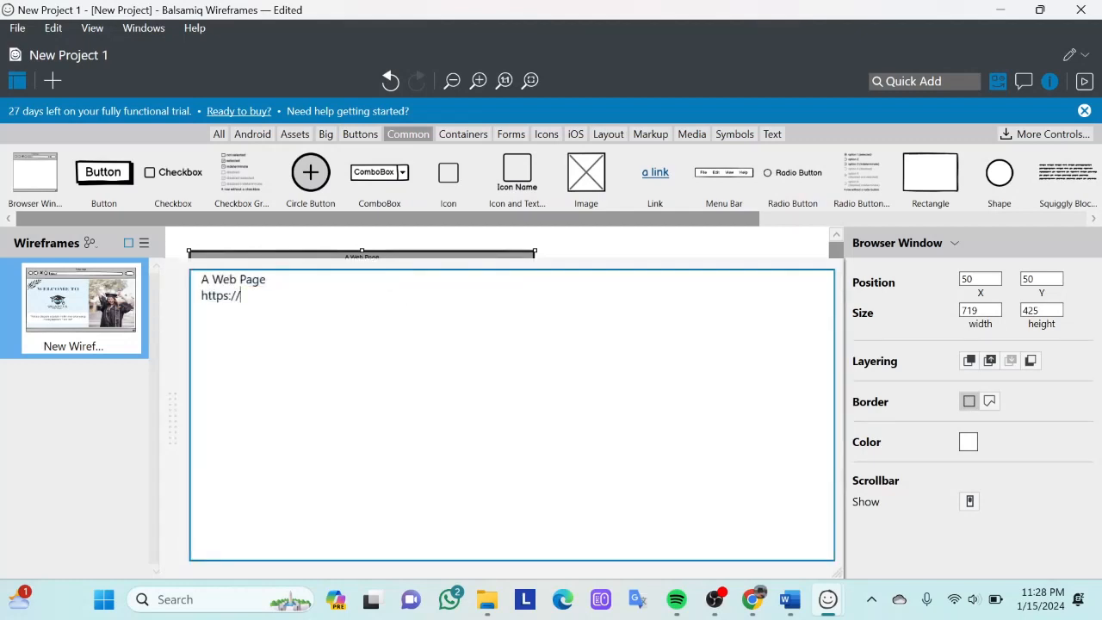
{"action": "key", "text": "Caps_Lock"}
{"action": "type", "text": "QUA"}
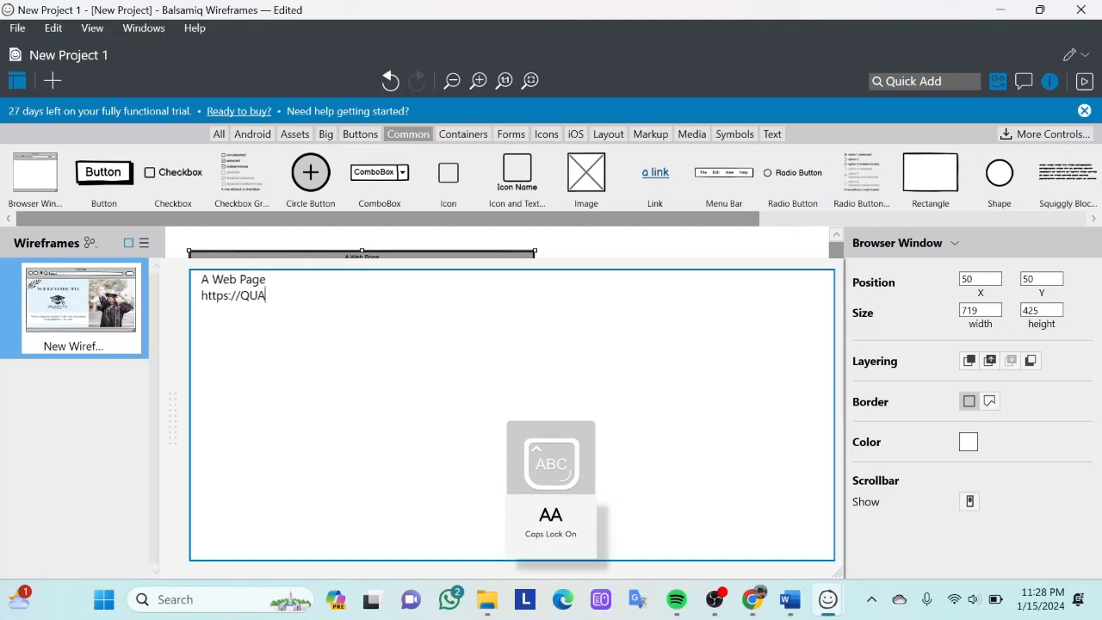
{"action": "type", "text": "NTTA"}
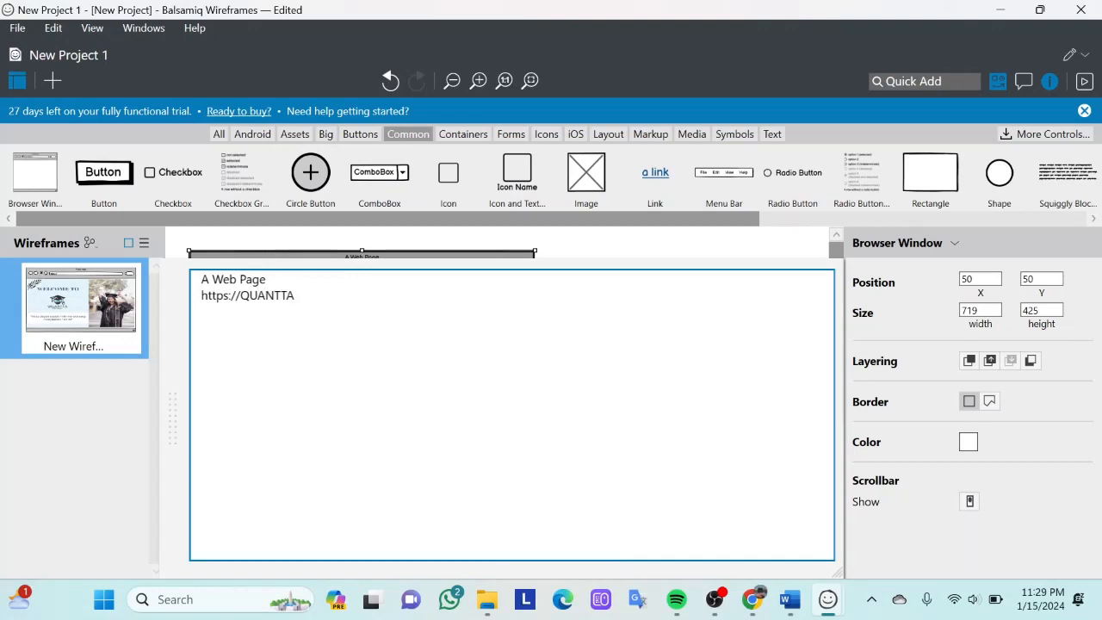
{"action": "type", "text": ".PRIVAT"}
{"action": "left_click", "coordinate": [665, 234]}
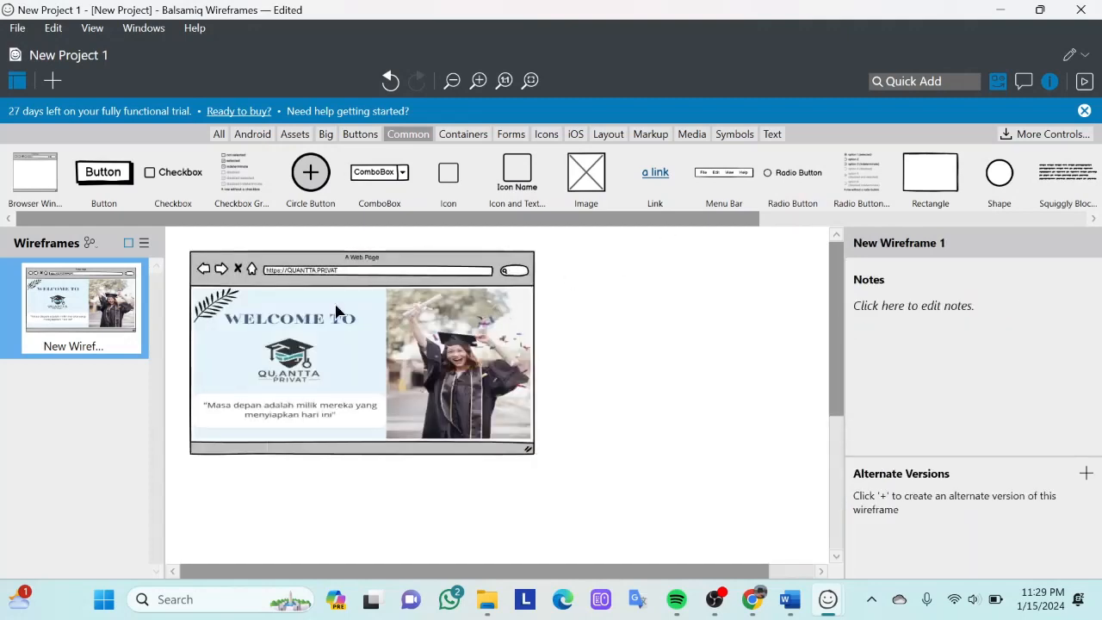
{"action": "scroll", "coordinate": [330, 291], "scroll_direction": "up", "scroll_amount": 1}
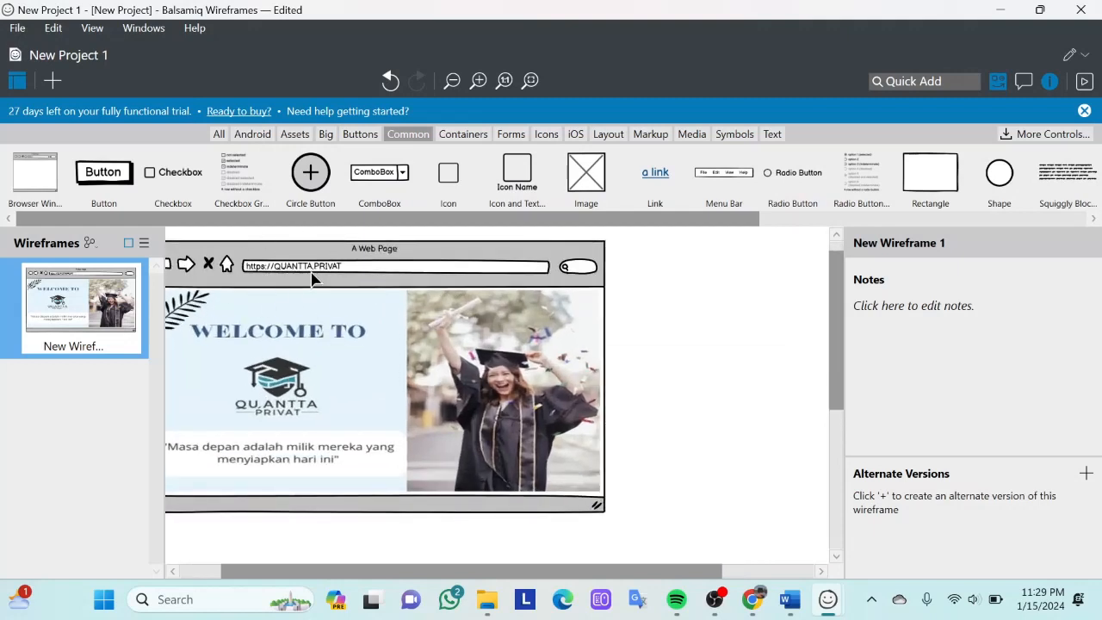
{"action": "scroll", "coordinate": [363, 284], "scroll_direction": "down", "scroll_amount": 2}
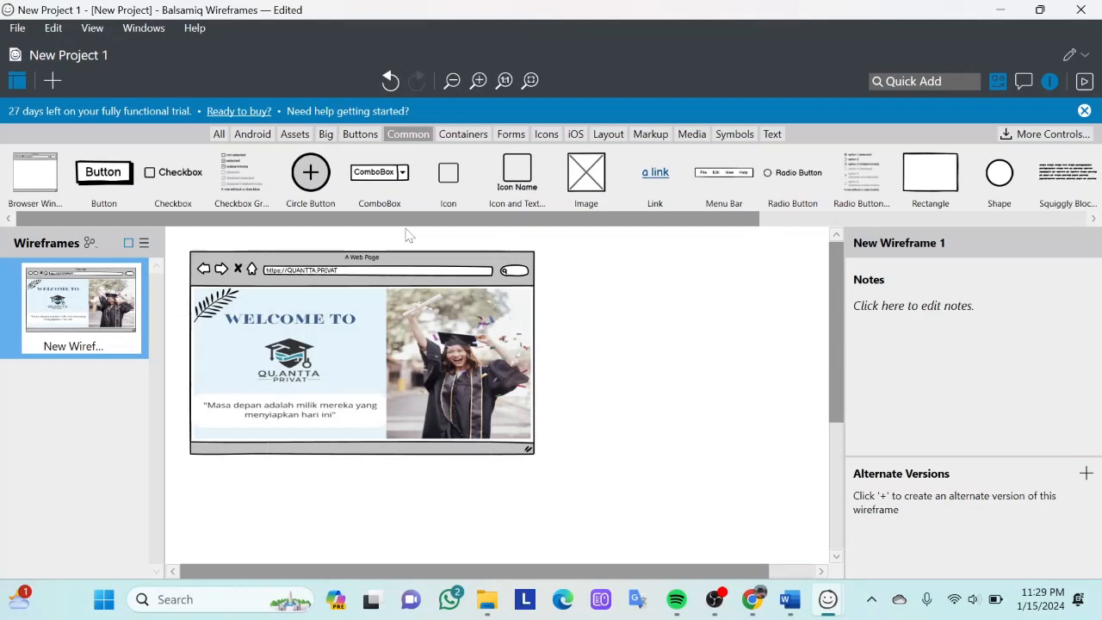
- Add a Button control, delete its duplicate, and place it in the welcome image's lower-right corner at about X 690, Y 405
{"action": "left_click", "coordinate": [115, 188]}
{"action": "left_click_drag", "start_coordinate": [119, 190], "coordinate": [215, 271]}
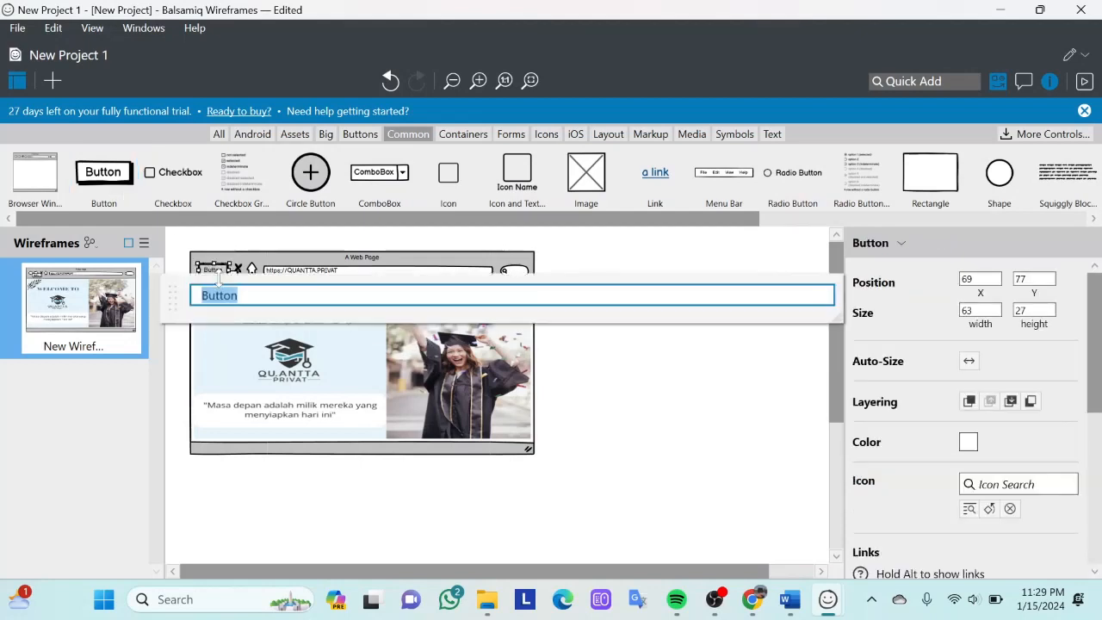
{"action": "left_click", "coordinate": [547, 259]}
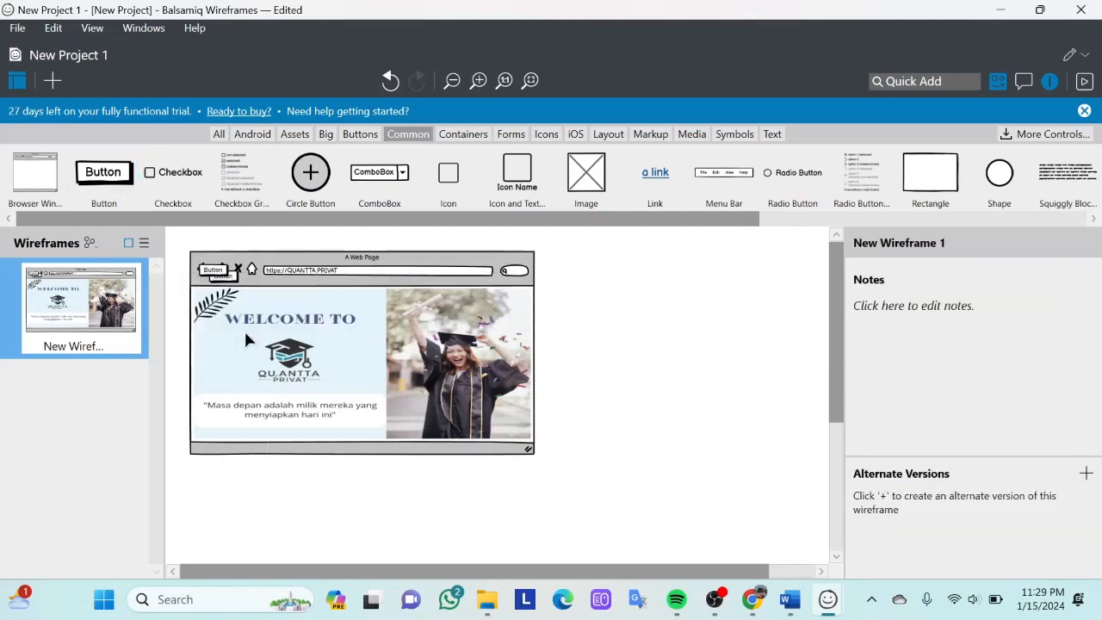
{"action": "left_click", "coordinate": [211, 278]}
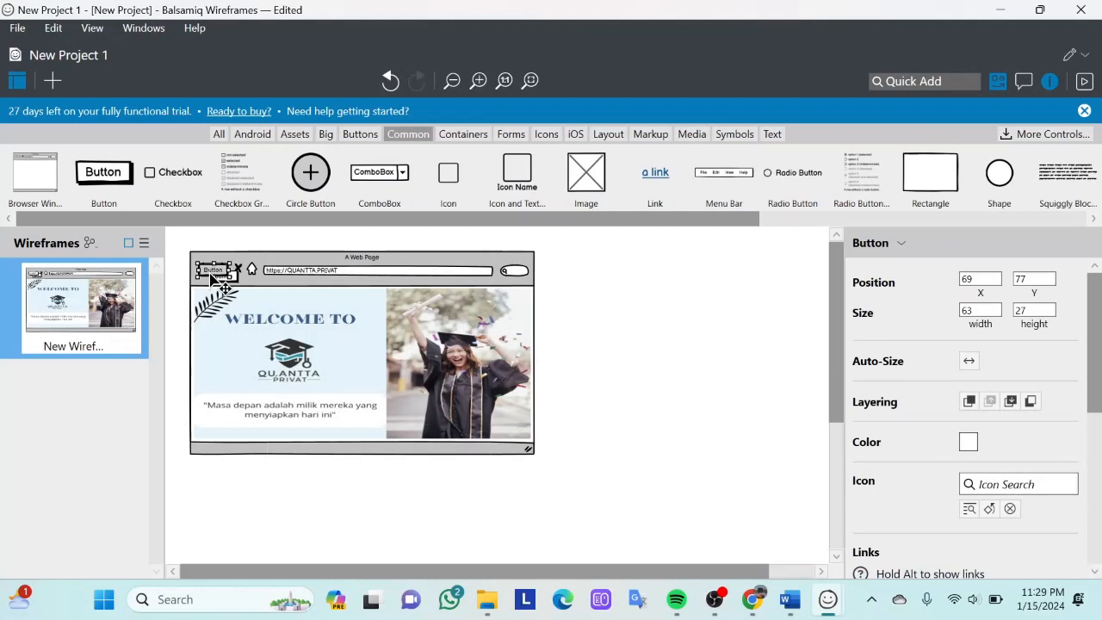
{"action": "key", "text": "Delete"}
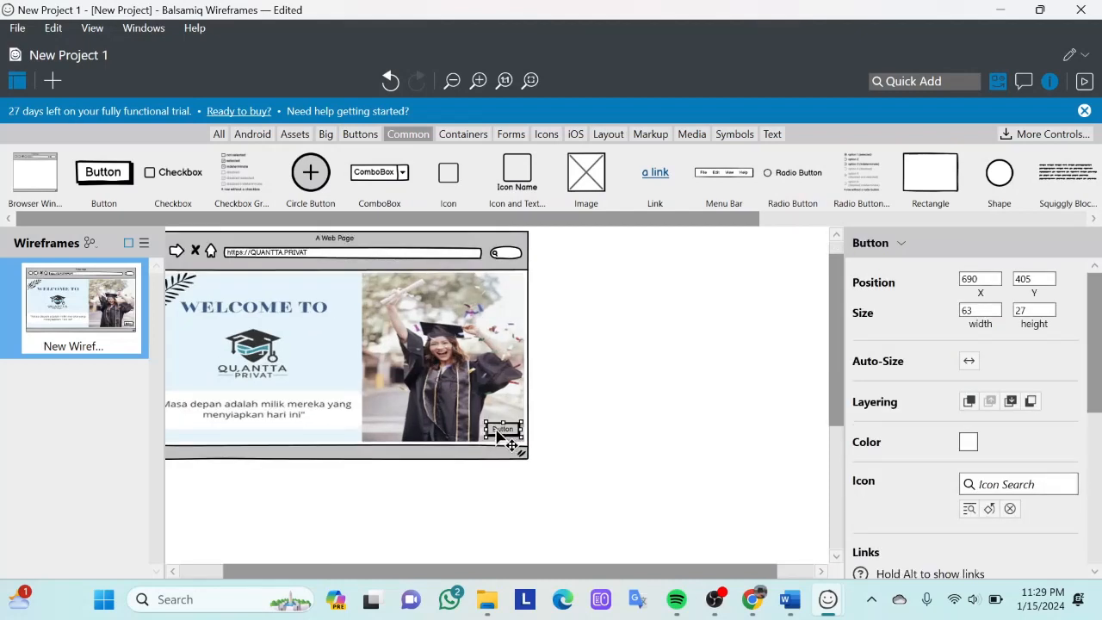
- Enlarge the button on the welcome image to about 115 × 37 and label it NEXT
{"action": "left_click_drag", "start_coordinate": [498, 434], "coordinate": [456, 417]}
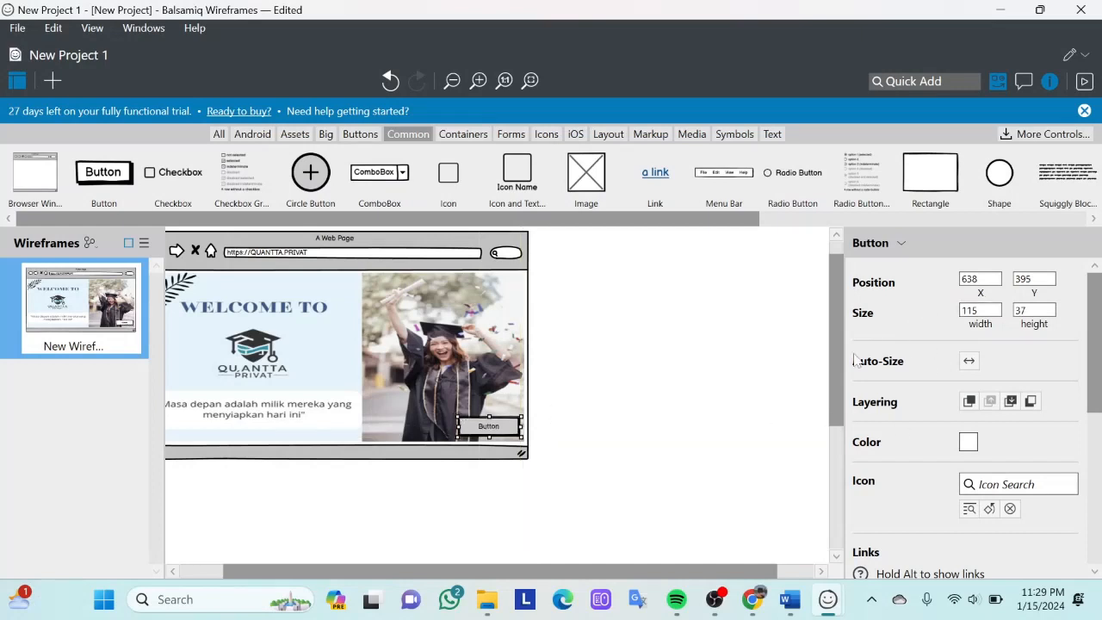
{"action": "double_click", "coordinate": [501, 429]}
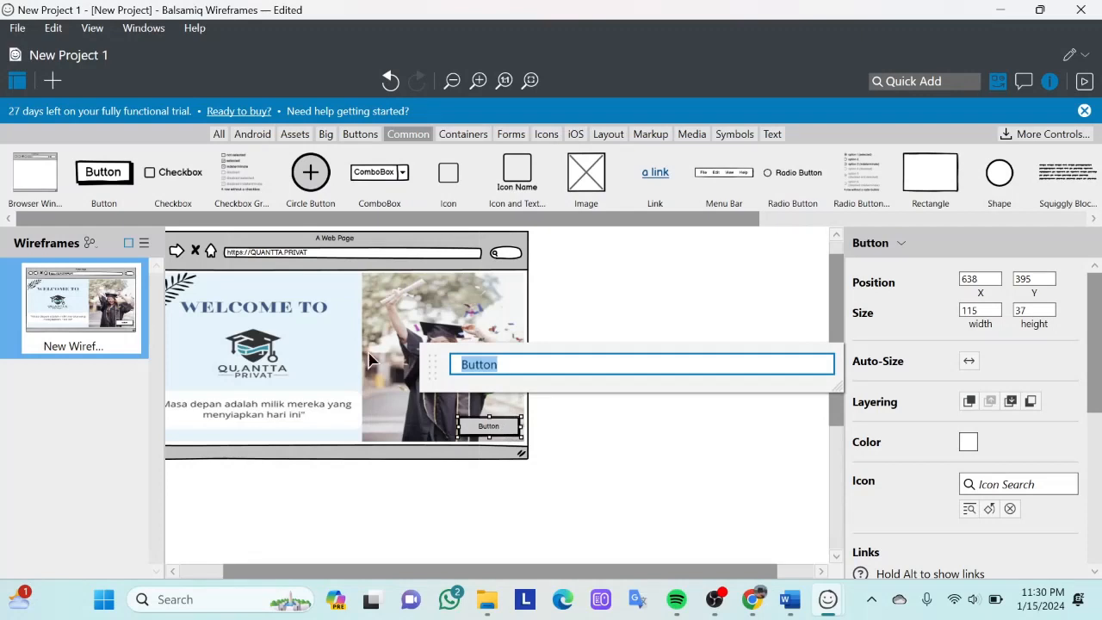
{"action": "type", "text": "NEXT"}
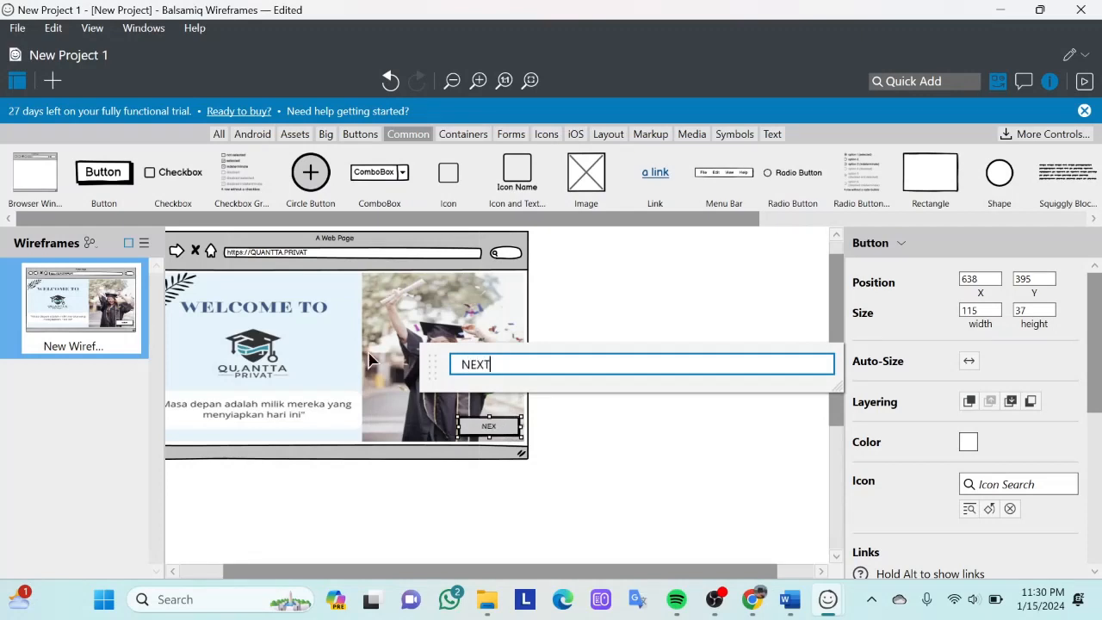
{"action": "left_click", "coordinate": [593, 445]}
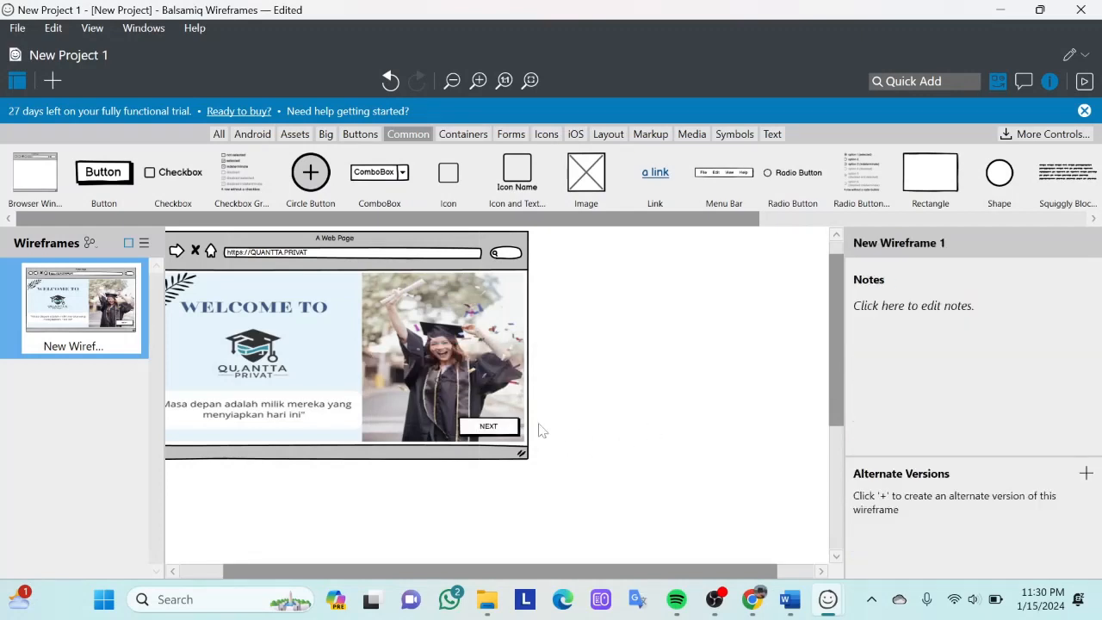
- Set the NEXT button's text size to 18
{"action": "left_click", "coordinate": [513, 429]}
{"action": "scroll", "coordinate": [896, 443], "scroll_direction": "down", "scroll_amount": 3}
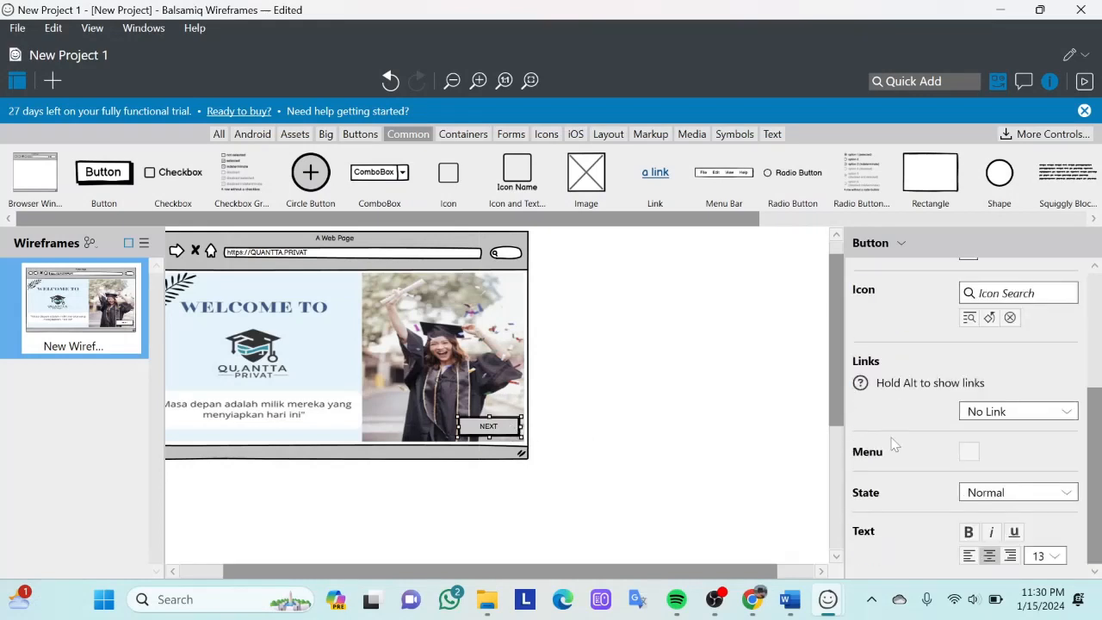
{"action": "scroll", "coordinate": [948, 362], "scroll_direction": "up", "scroll_amount": 3}
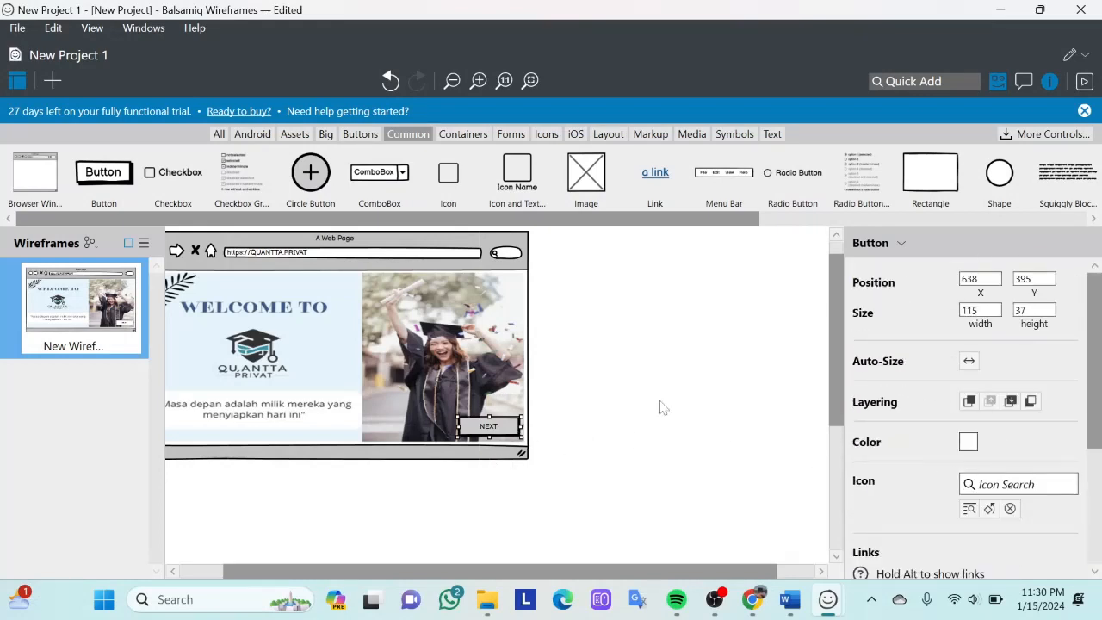
{"action": "scroll", "coordinate": [920, 444], "scroll_direction": "down", "scroll_amount": 3}
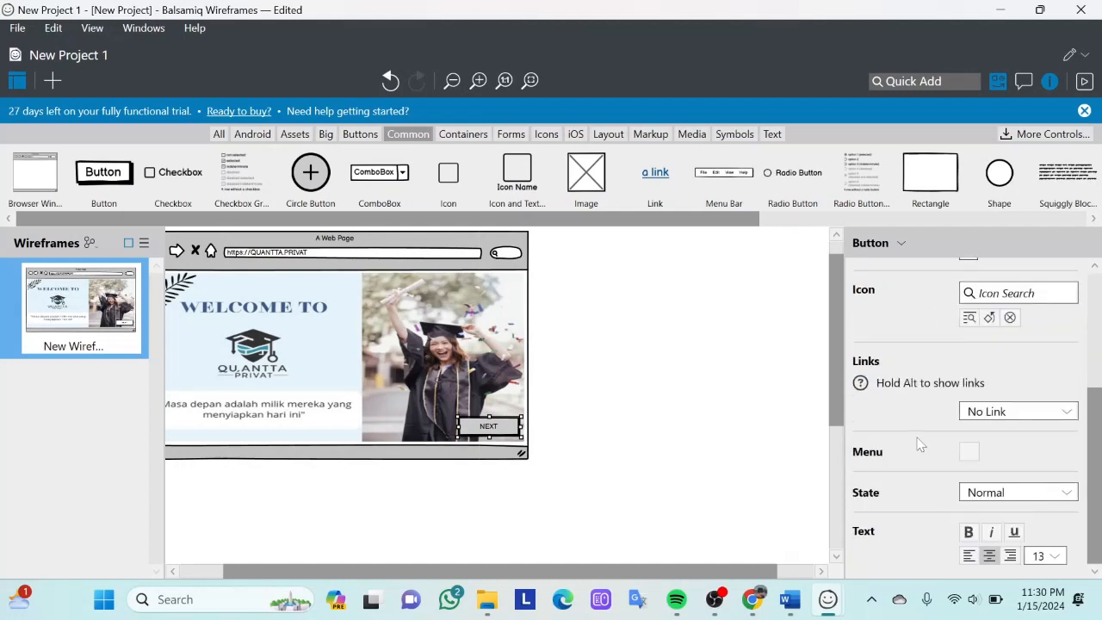
{"action": "left_click", "coordinate": [1044, 556]}
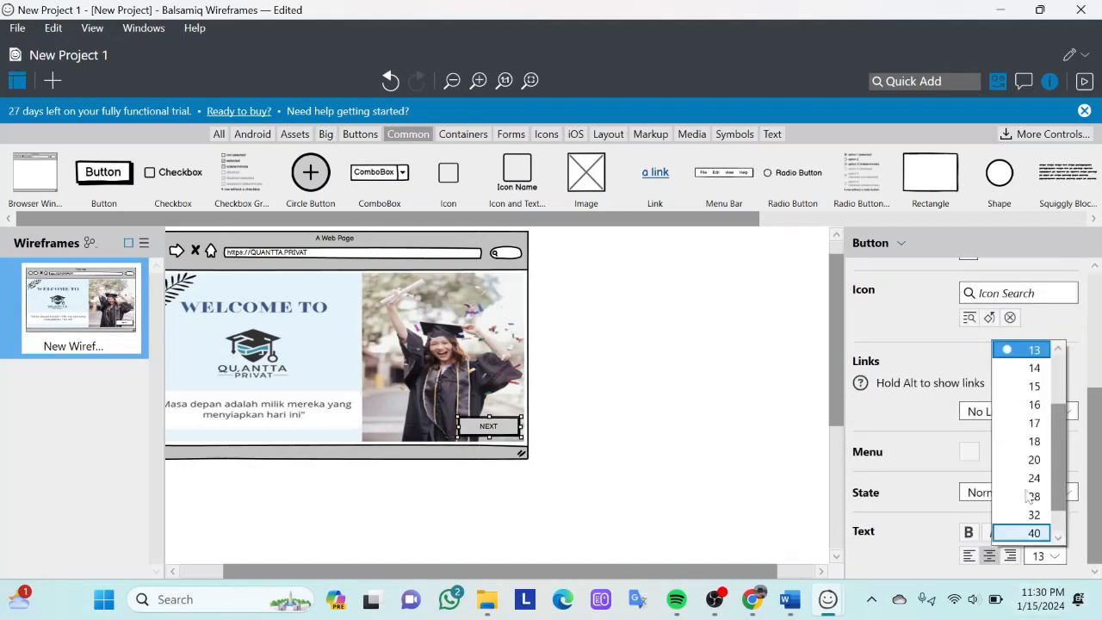
{"action": "left_click", "coordinate": [1027, 445]}
{"action": "left_click", "coordinate": [664, 423]}
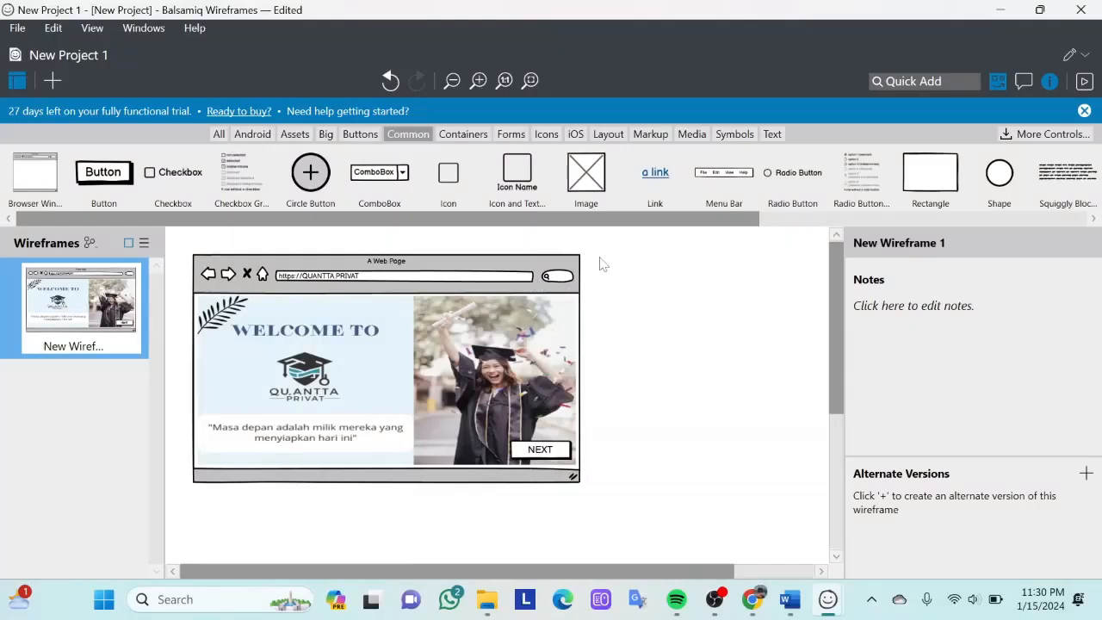
- Preview the welcome page with its NEXT button as a full-screen presentation, and return to the editor
{"action": "left_click", "coordinate": [536, 458]}
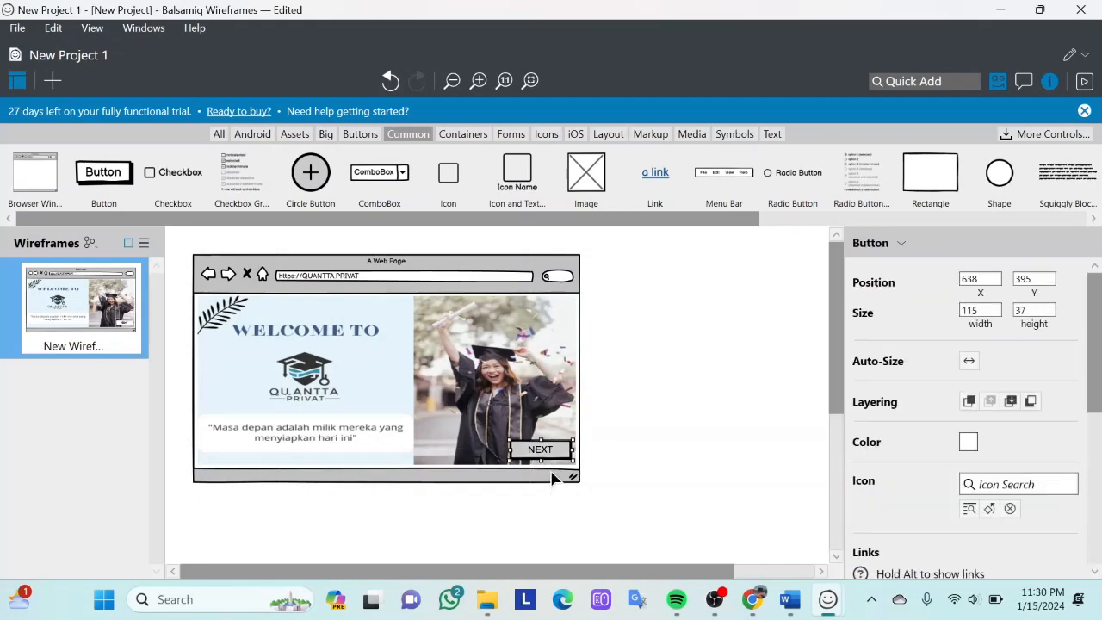
{"action": "left_click", "coordinate": [1082, 81]}
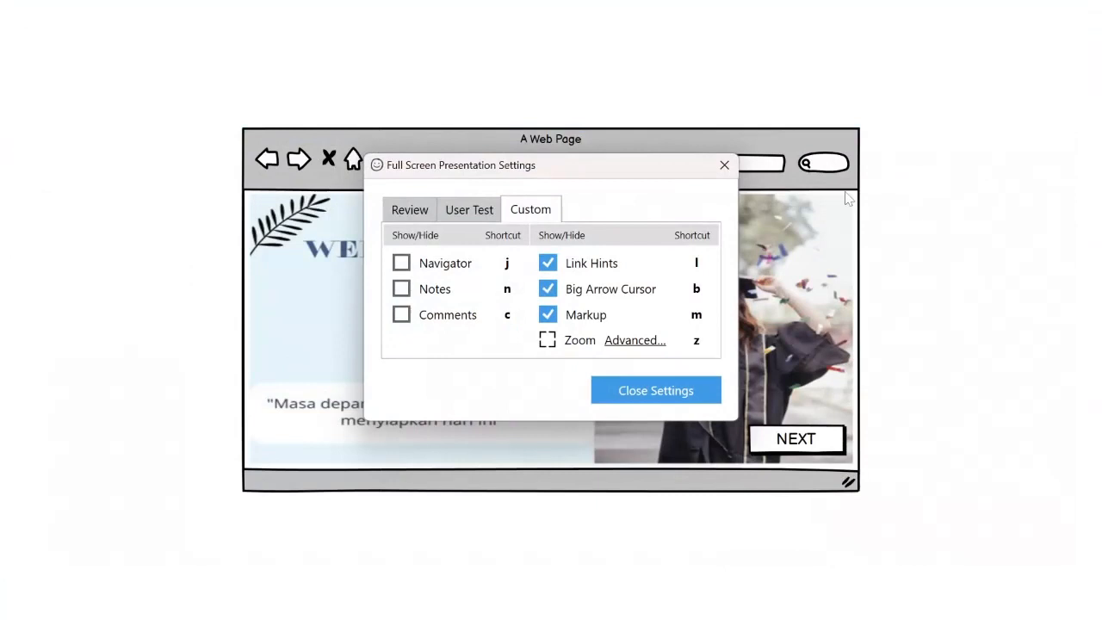
{"action": "left_click", "coordinate": [723, 167]}
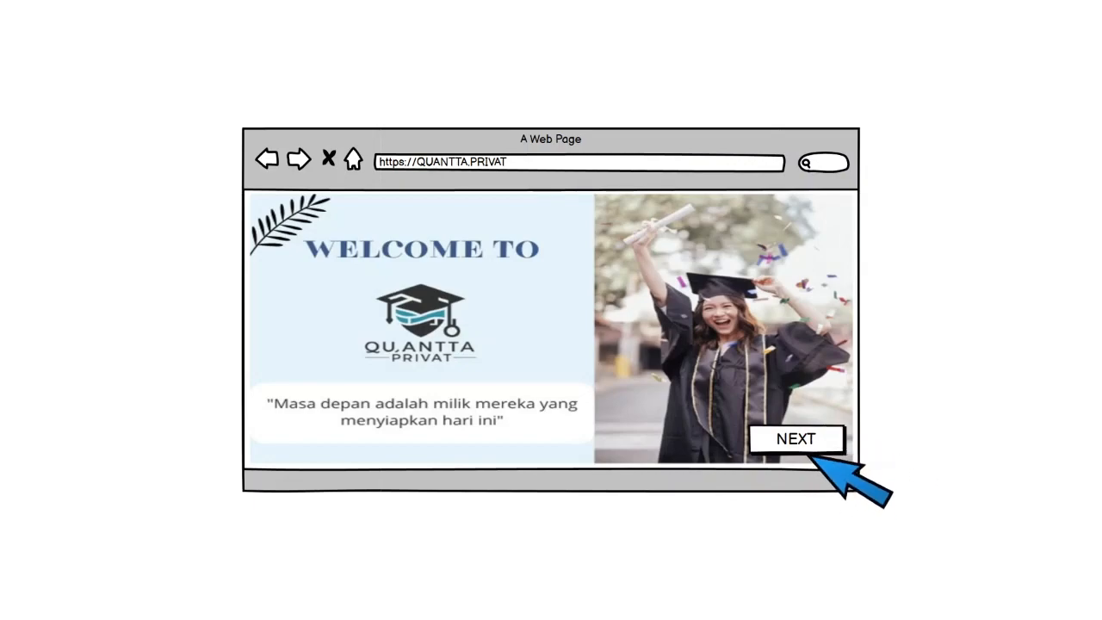
{"action": "key", "text": "Escape"}
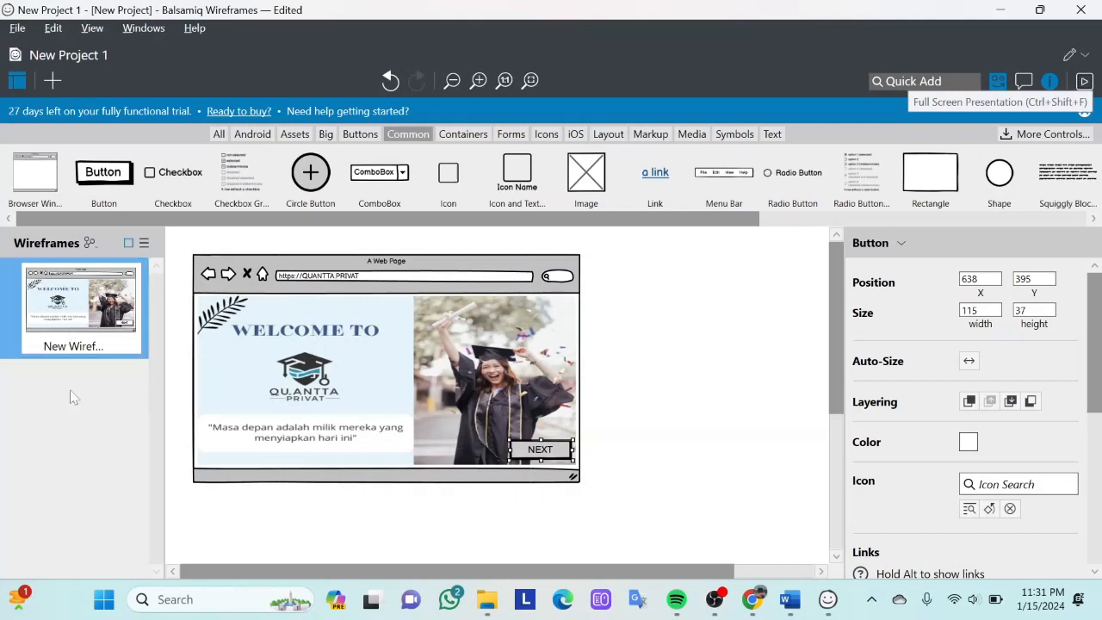
- Add a second blank wireframe to the project and reopen the welcome page wireframe
{"action": "left_click", "coordinate": [52, 81]}
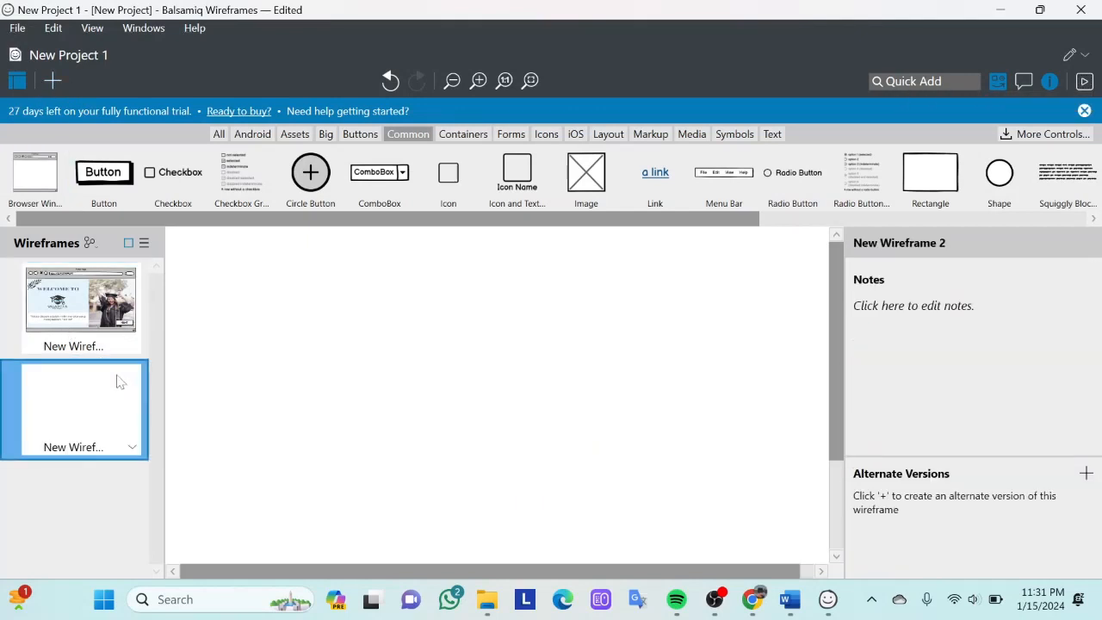
{"action": "left_click", "coordinate": [99, 346]}
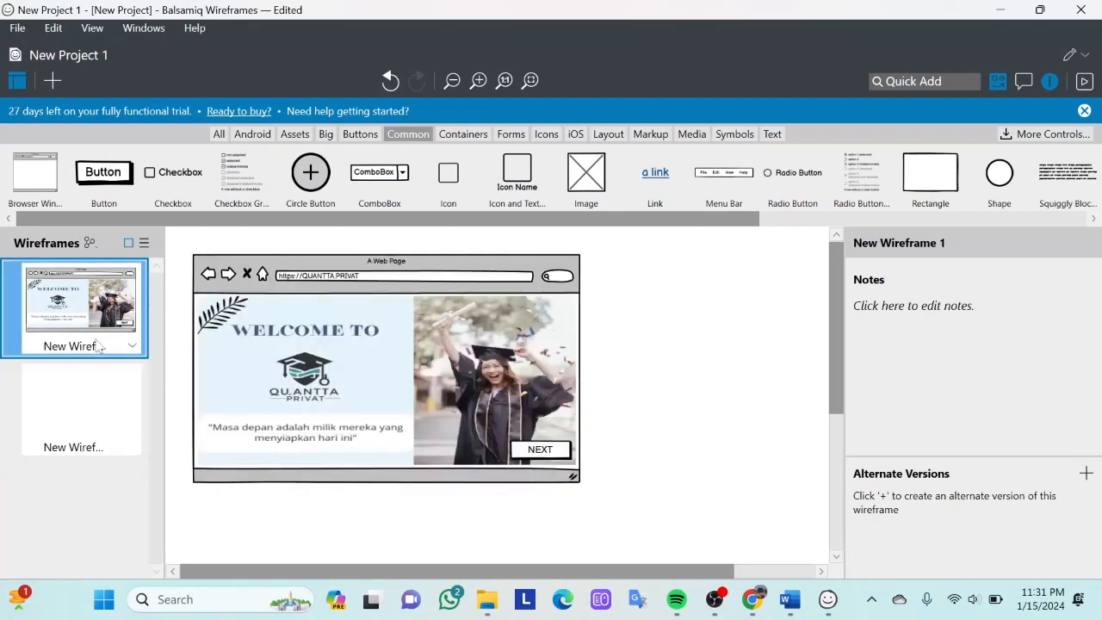
- Rename the welcome page wireframe as "halaman pertaman"
{"action": "right_click", "coordinate": [99, 346]}
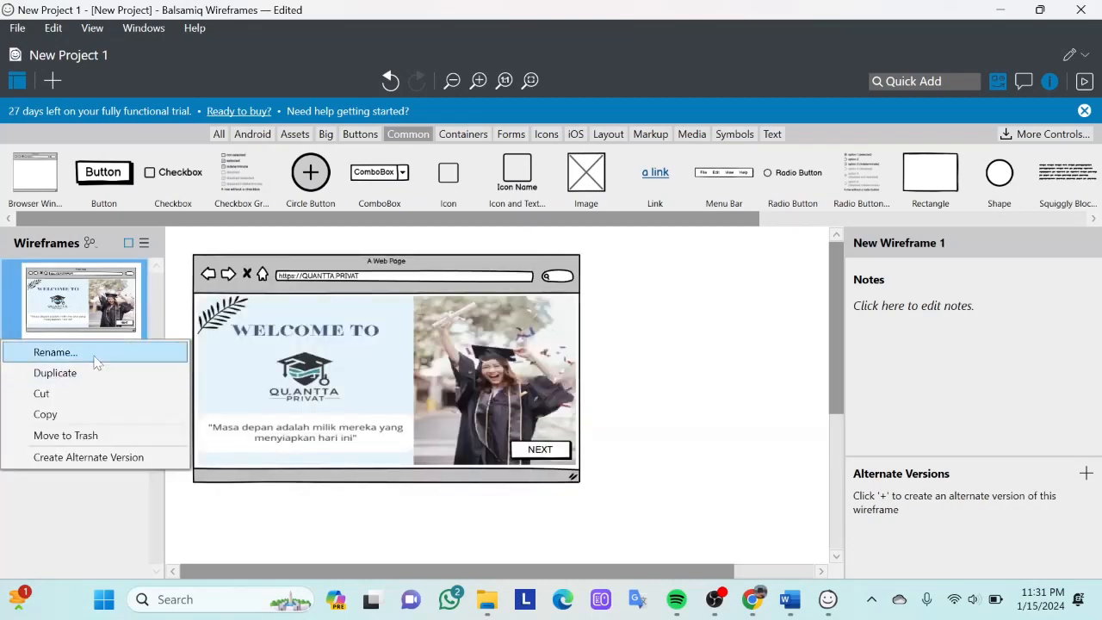
{"action": "left_click", "coordinate": [95, 360]}
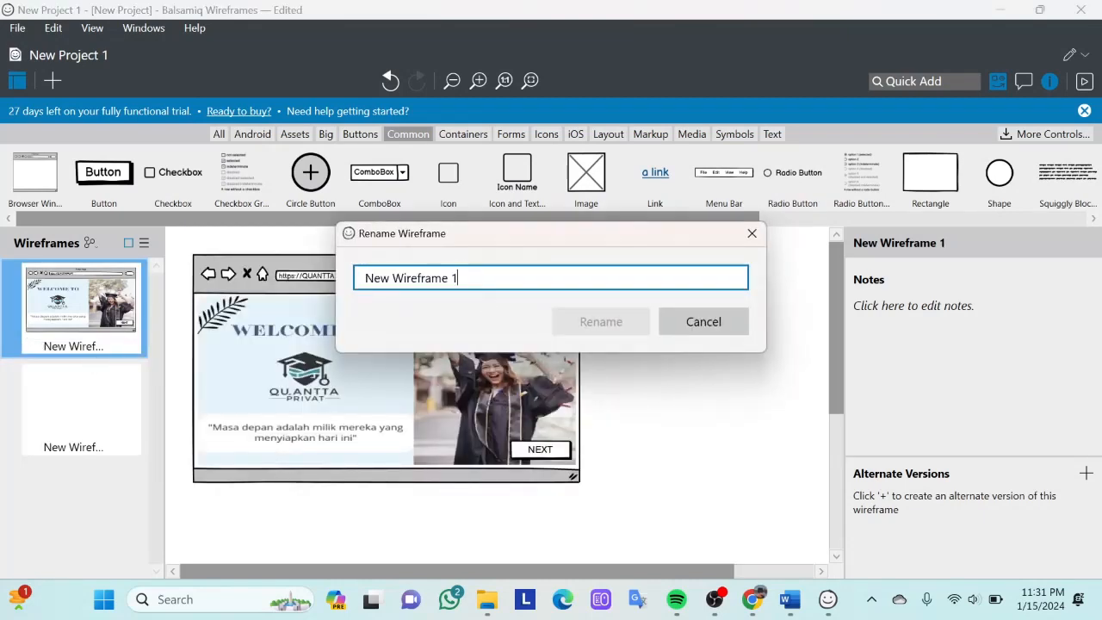
{"action": "key", "text": "Caps_Lock"}
{"action": "type", "text": "halam"}
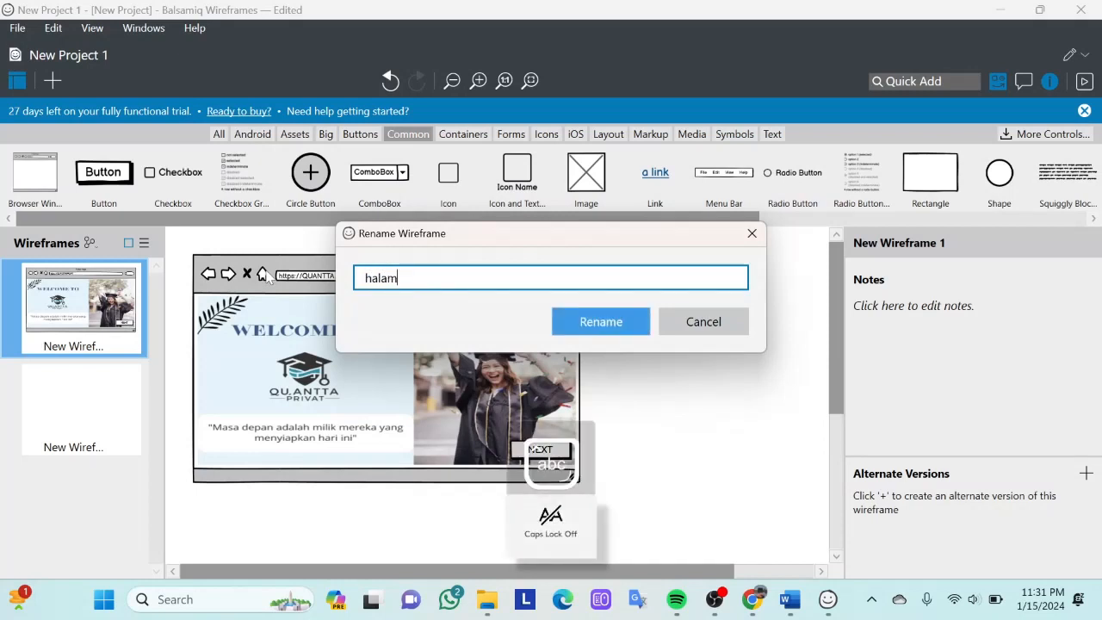
{"action": "type", "text": "an pertaman"}
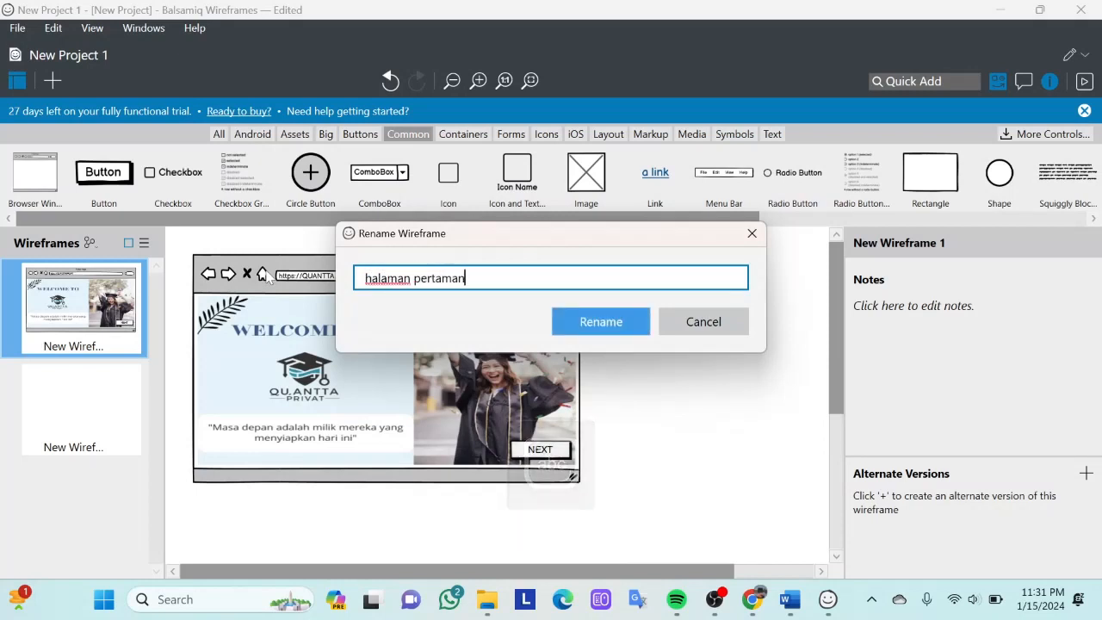
{"action": "left_click", "coordinate": [597, 332]}
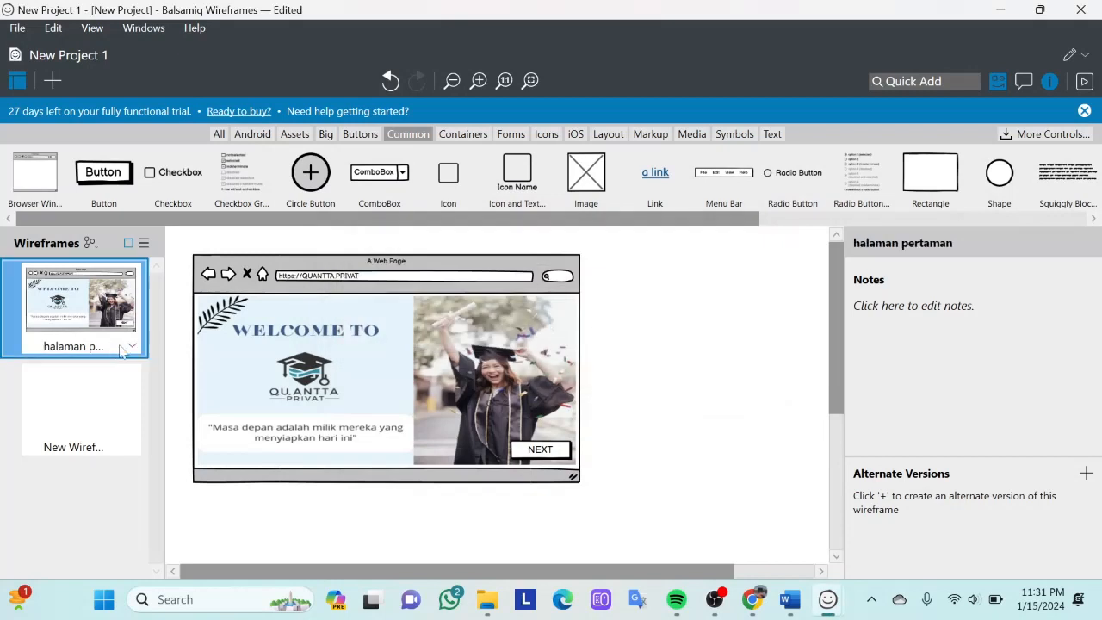
- Place a browser window on the blank second wireframe and resize it to about 511 × 323
{"action": "left_click", "coordinate": [81, 401]}
{"action": "left_click_drag", "start_coordinate": [47, 190], "coordinate": [434, 519]}
{"action": "left_click", "coordinate": [712, 244]}
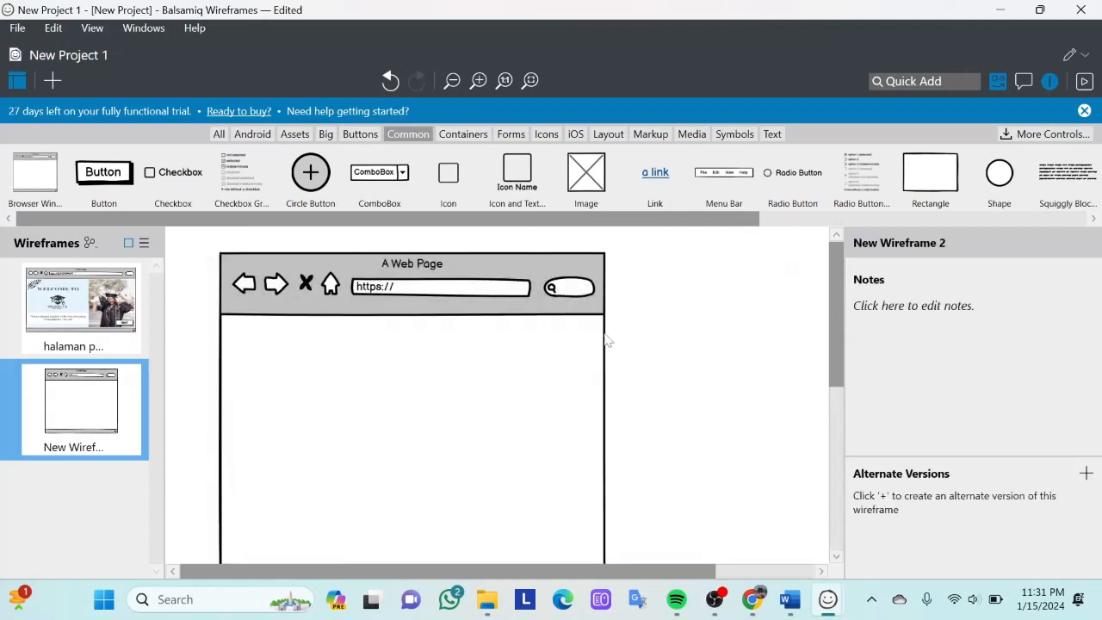
{"action": "left_click", "coordinate": [503, 515]}
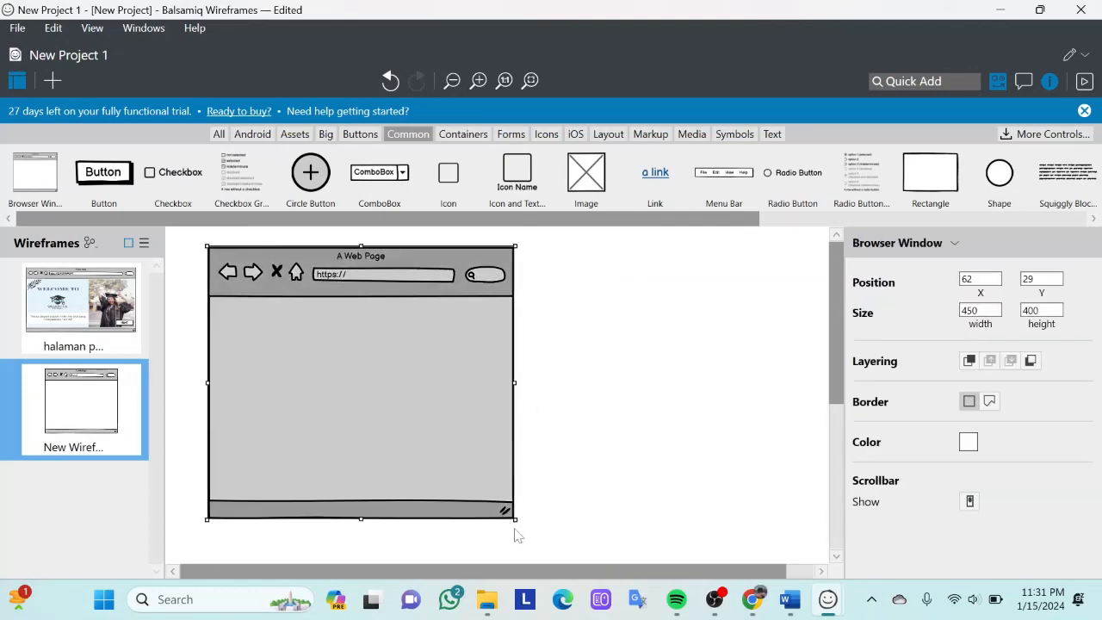
{"action": "left_click_drag", "start_coordinate": [514, 520], "coordinate": [556, 466]}
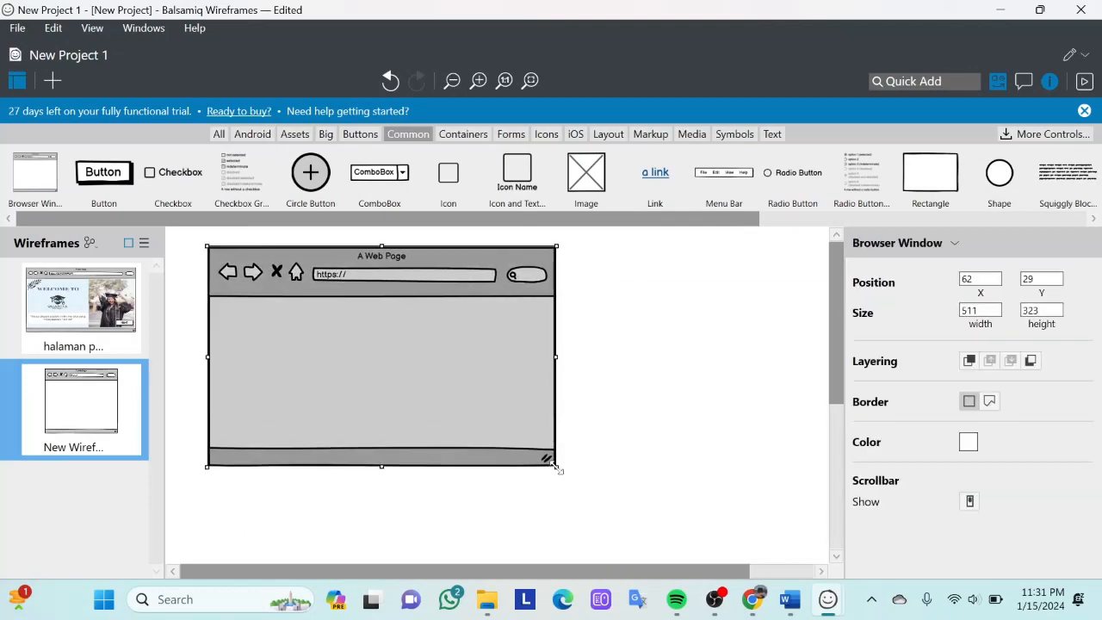
{"action": "left_click", "coordinate": [103, 345]}
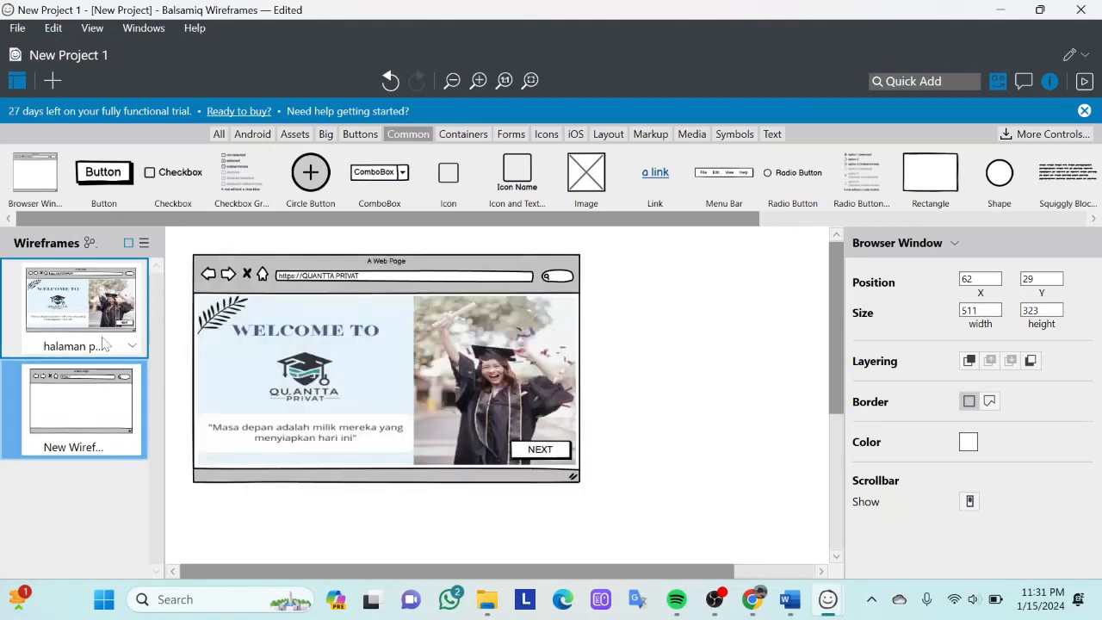
{"action": "left_click", "coordinate": [116, 405]}
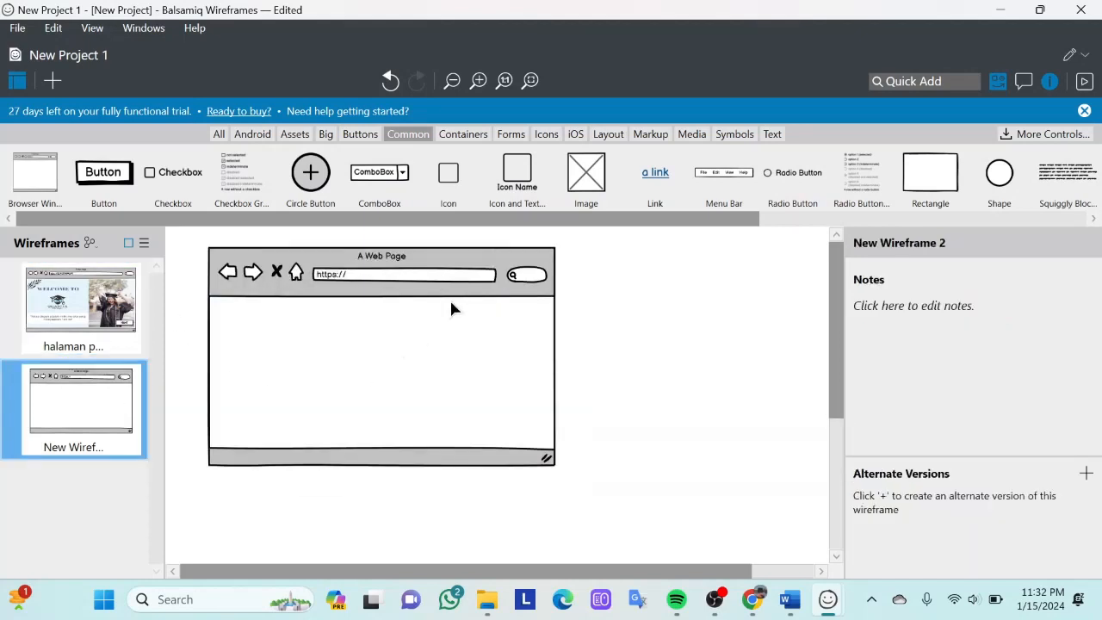
{"action": "left_click", "coordinate": [121, 327]}
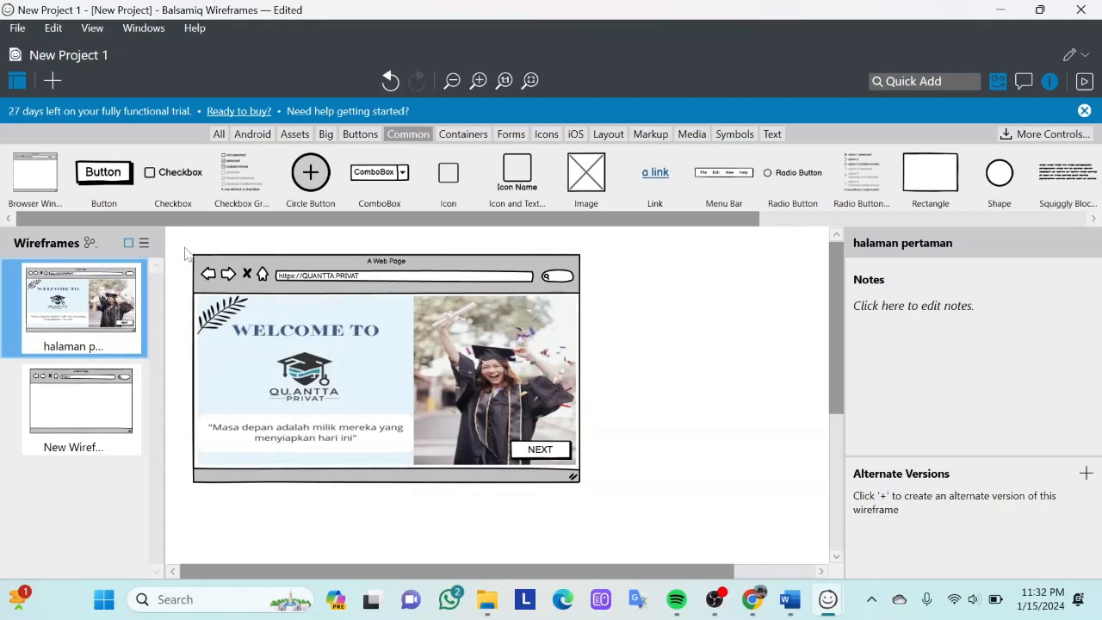
{"action": "left_click_drag", "start_coordinate": [186, 253], "coordinate": [628, 562]}
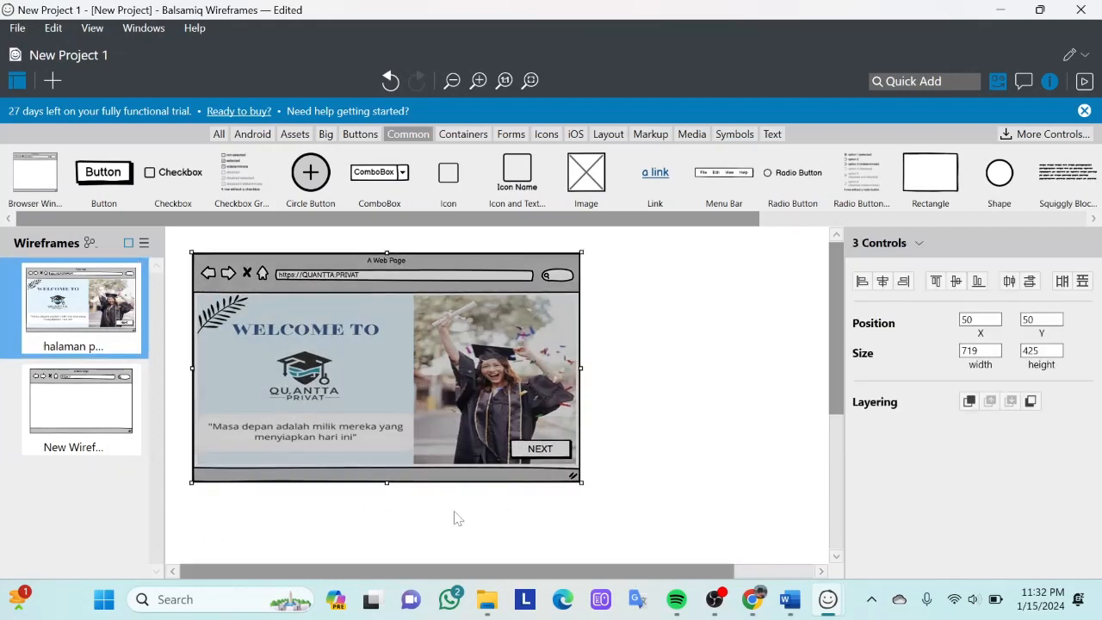
{"action": "left_click", "coordinate": [119, 434]}
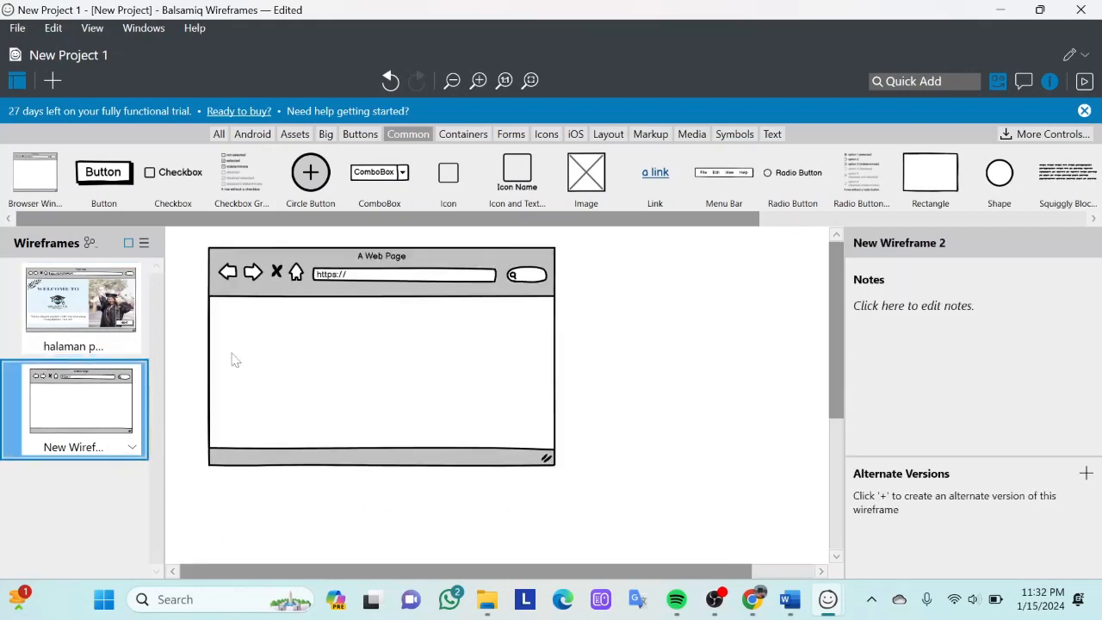
- Link the NEXT button on the welcome page to New Wireframe 2
{"action": "left_click", "coordinate": [135, 335]}
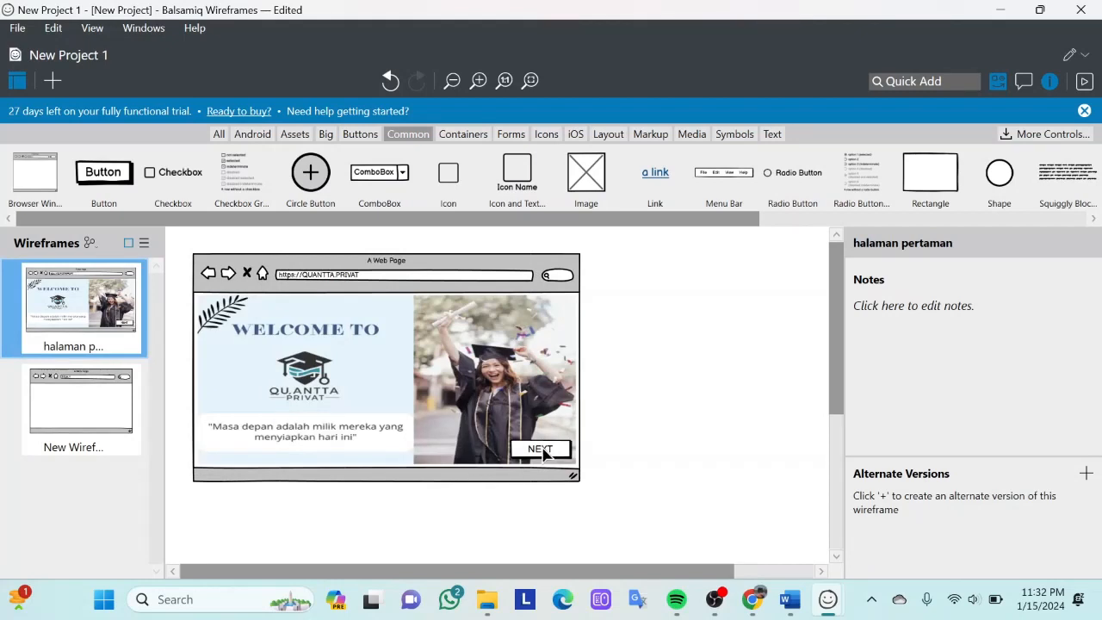
{"action": "left_click", "coordinate": [545, 454]}
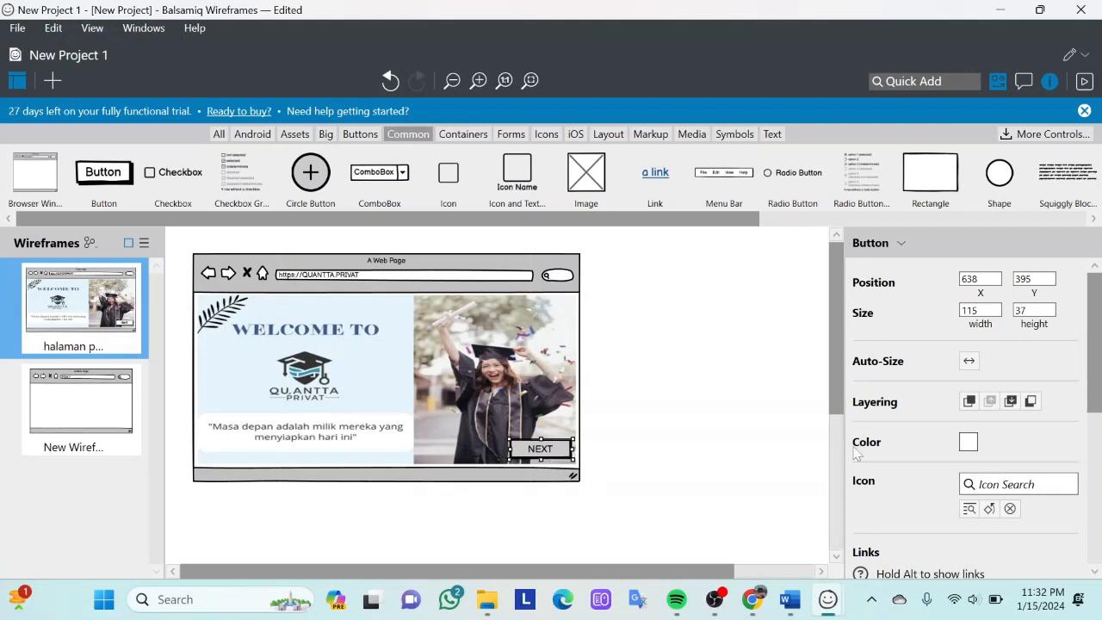
{"action": "scroll", "coordinate": [905, 468], "scroll_direction": "down", "scroll_amount": 3}
{"action": "left_click", "coordinate": [1002, 417]}
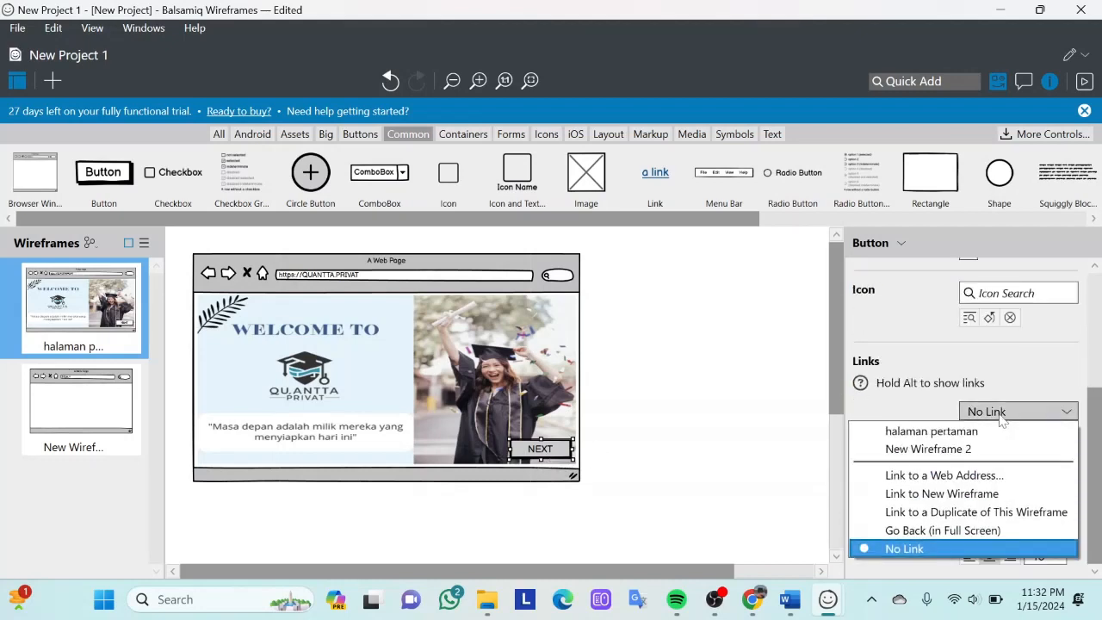
{"action": "left_click", "coordinate": [886, 454]}
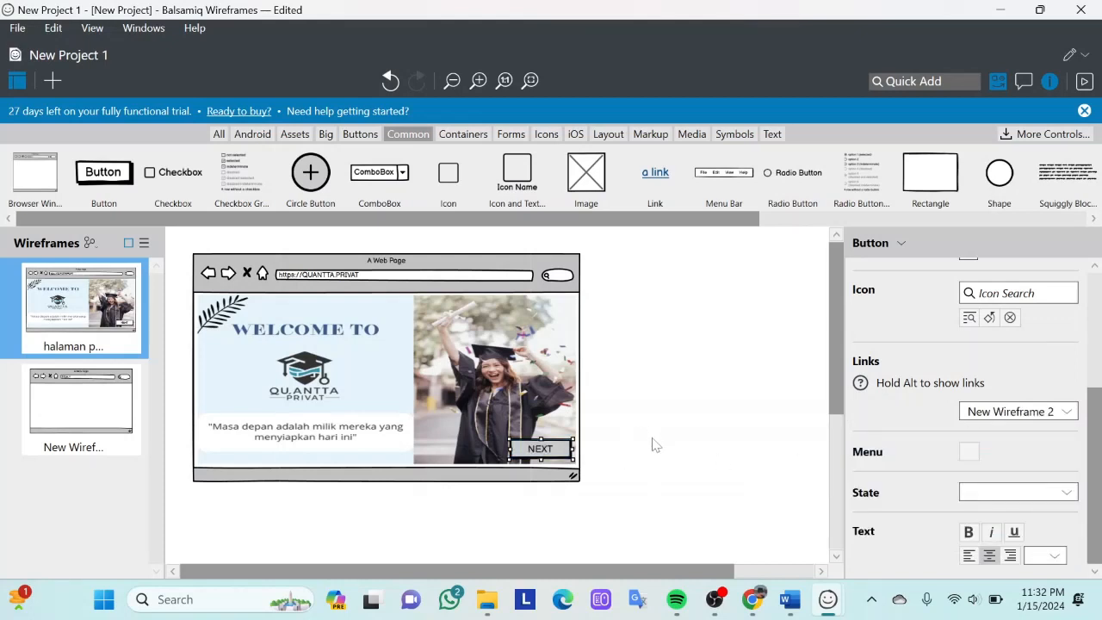
- Preview the linked wireframes as a full-screen presentation, and return to the welcome page in the editor
{"action": "left_click", "coordinate": [1082, 81]}
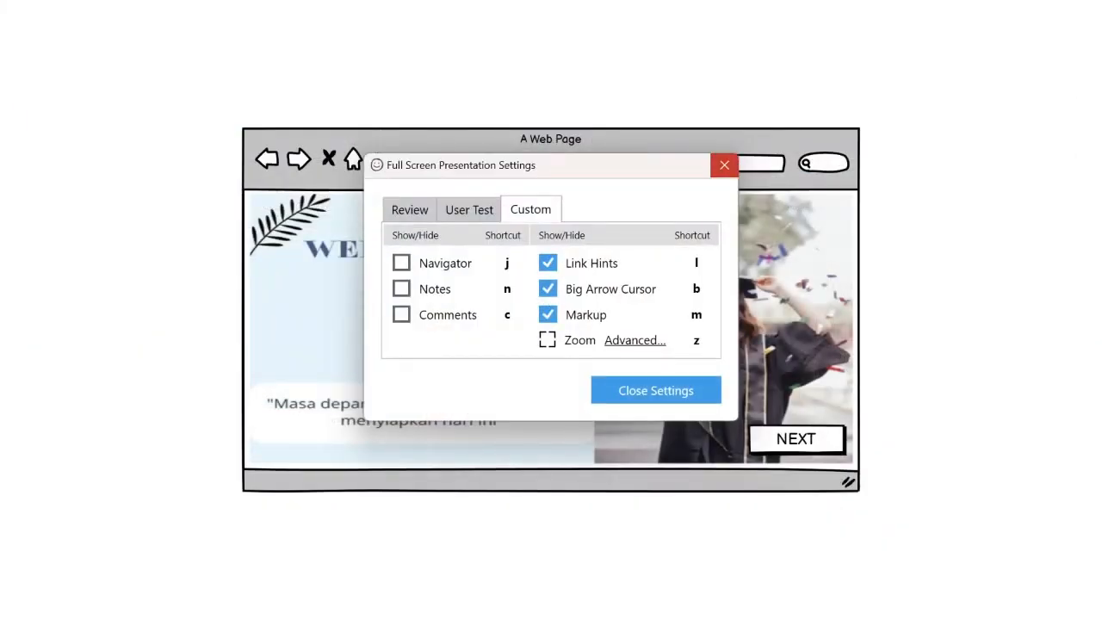
{"action": "left_click", "coordinate": [725, 163]}
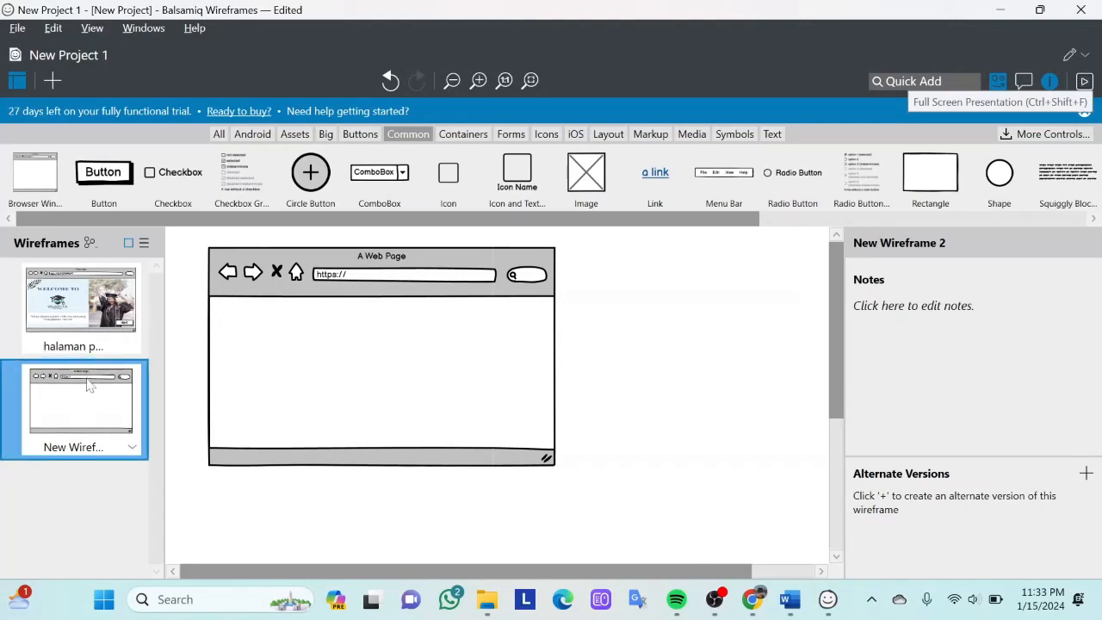
{"action": "left_click", "coordinate": [83, 314]}
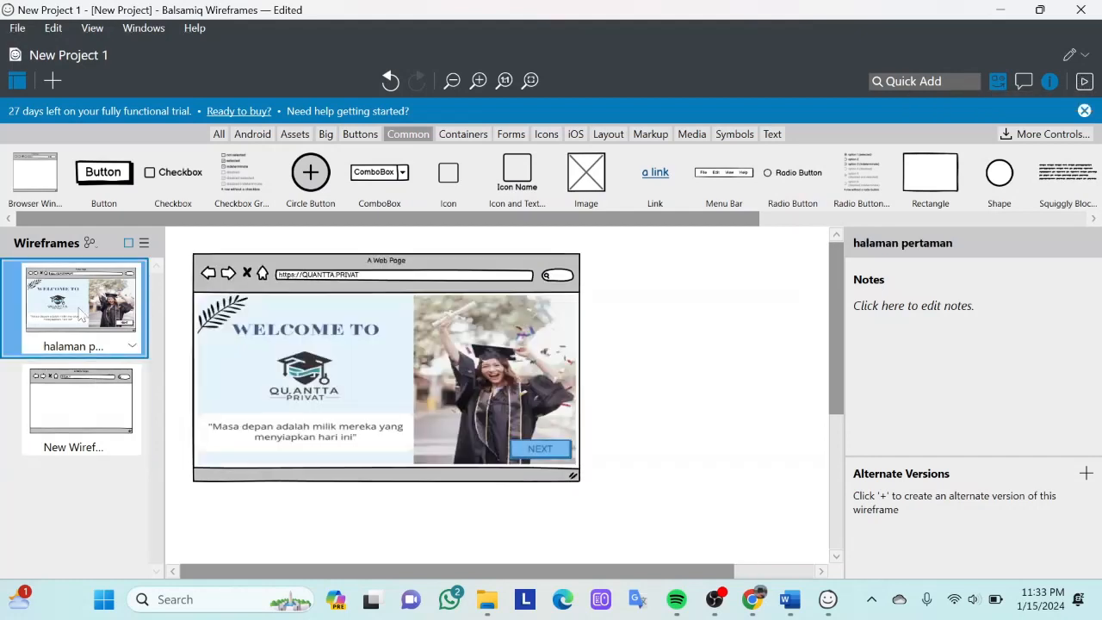
- Delete the empty browser window from the second wireframe
{"action": "left_click", "coordinate": [83, 424]}
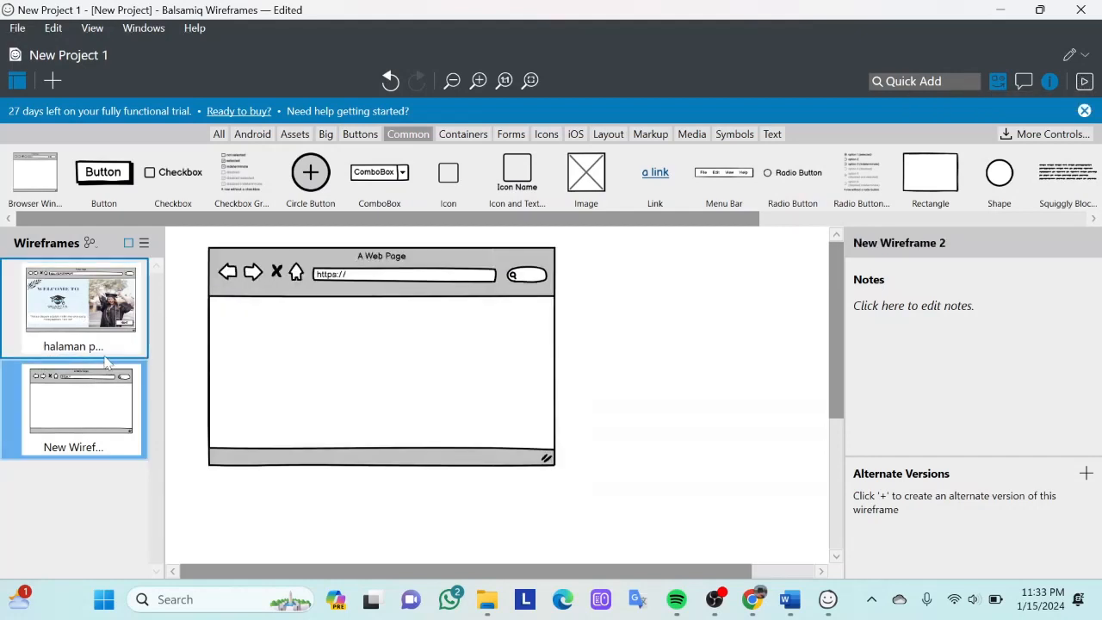
{"action": "left_click", "coordinate": [298, 342]}
{"action": "key", "text": "Delete"}
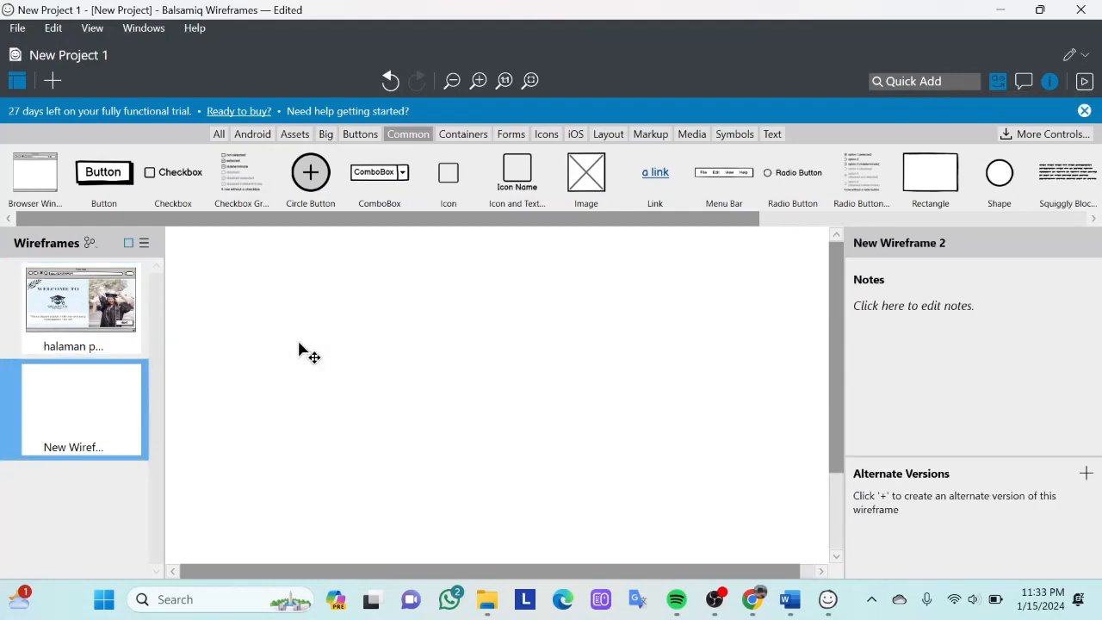
- Copy the welcome page's browser window, image and NEXT button onto the blank second wireframe
{"action": "left_click", "coordinate": [131, 338]}
{"action": "left_click_drag", "start_coordinate": [185, 240], "coordinate": [662, 532]}
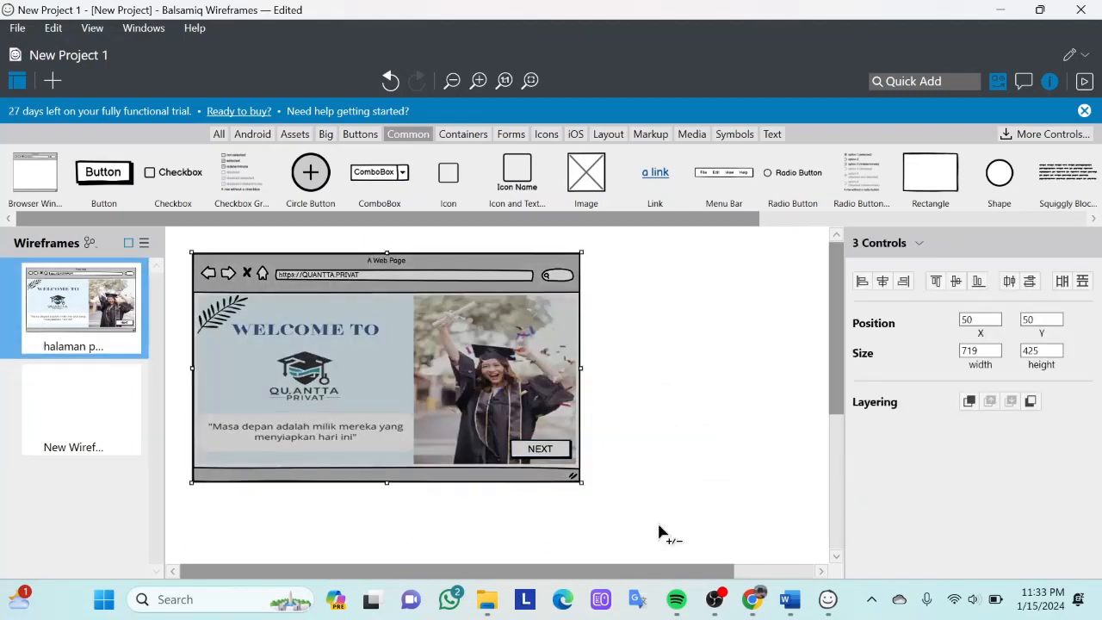
{"action": "left_click", "coordinate": [45, 433]}
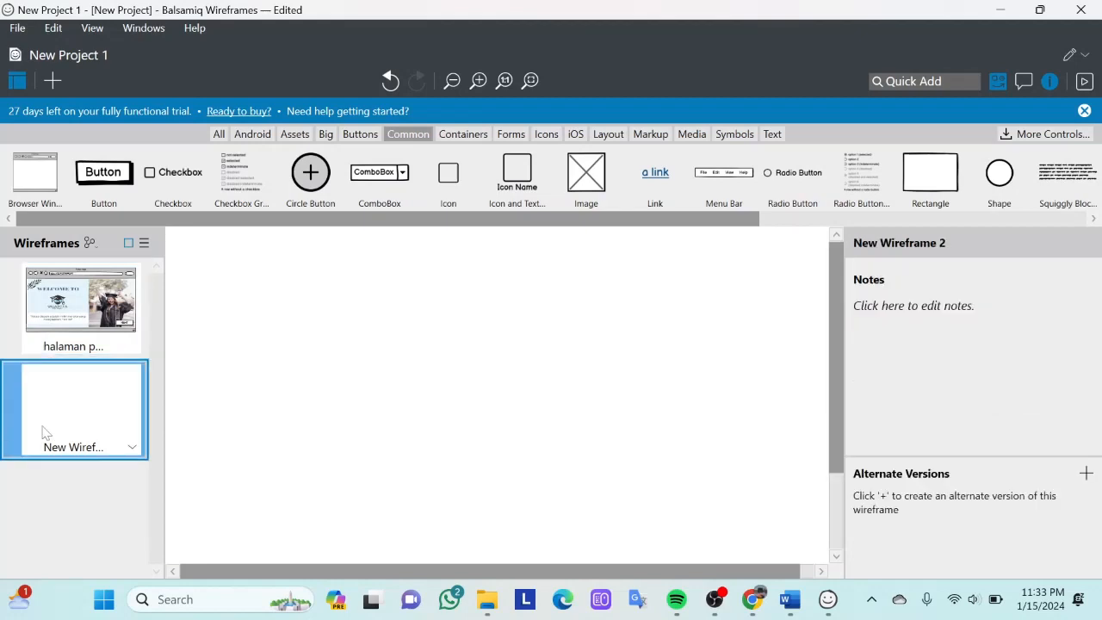
{"action": "key", "text": "ctrl+v"}
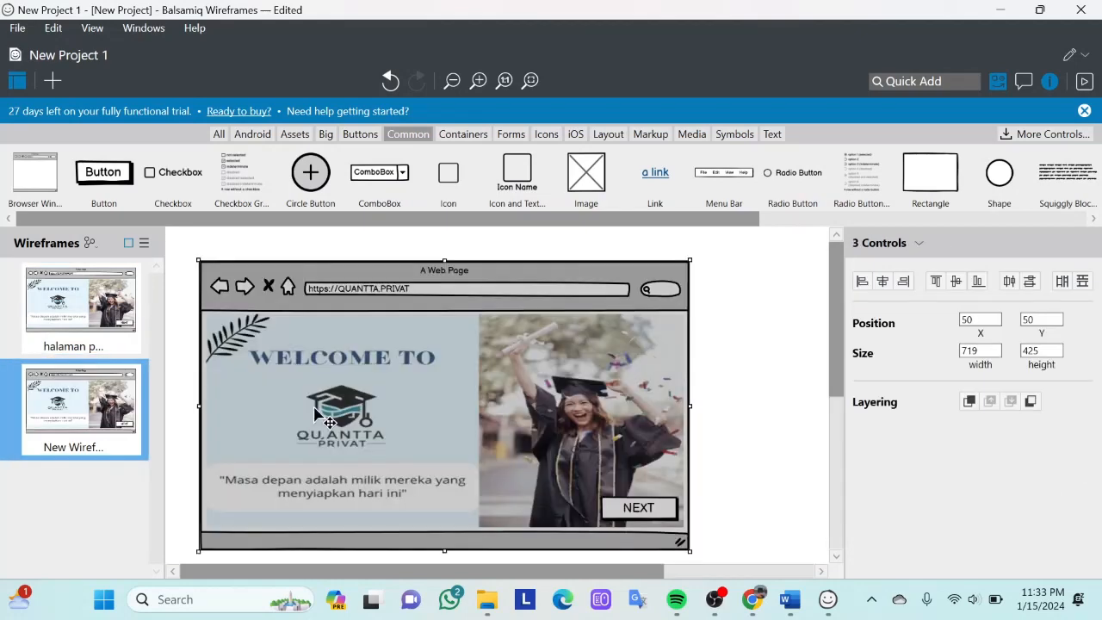
{"action": "left_click", "coordinate": [779, 379]}
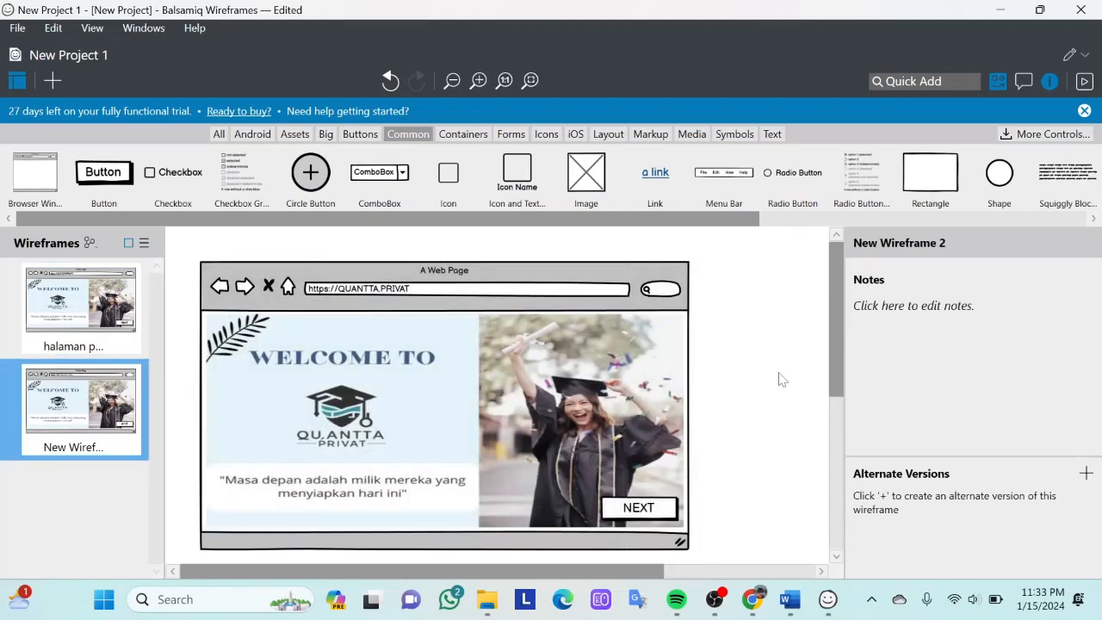
{"action": "scroll", "coordinate": [779, 379], "scroll_direction": "down", "scroll_amount": 3}
{"action": "scroll", "coordinate": [780, 379], "scroll_direction": "up", "scroll_amount": 3}
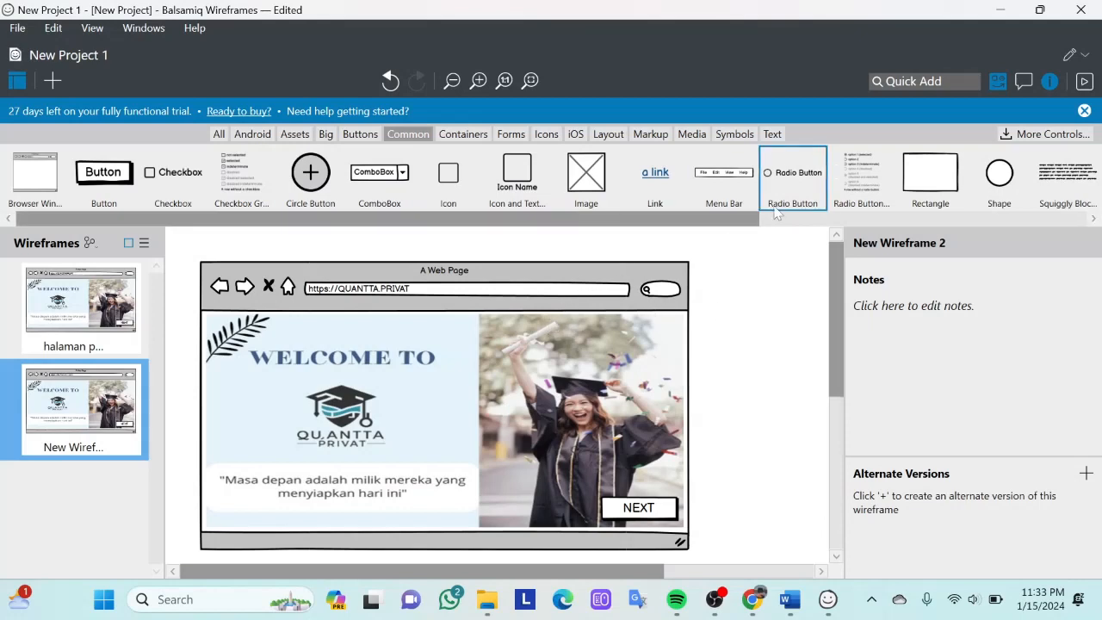
{"action": "scroll", "coordinate": [824, 196], "scroll_direction": "right", "scroll_amount": 5}
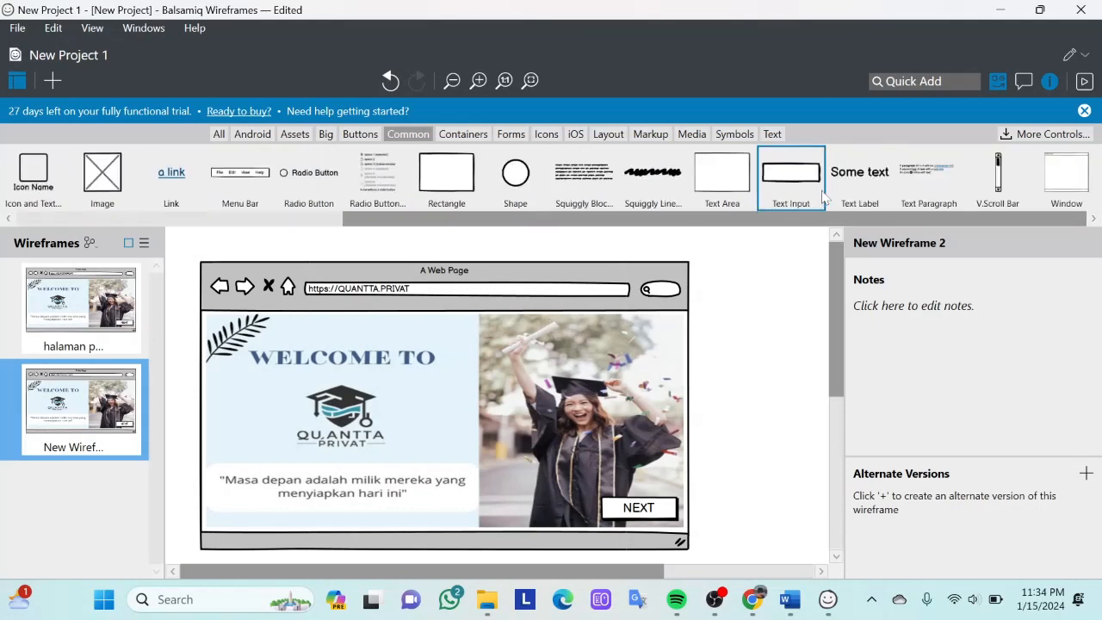
{"action": "scroll", "coordinate": [824, 196], "scroll_direction": "left", "scroll_amount": 5}
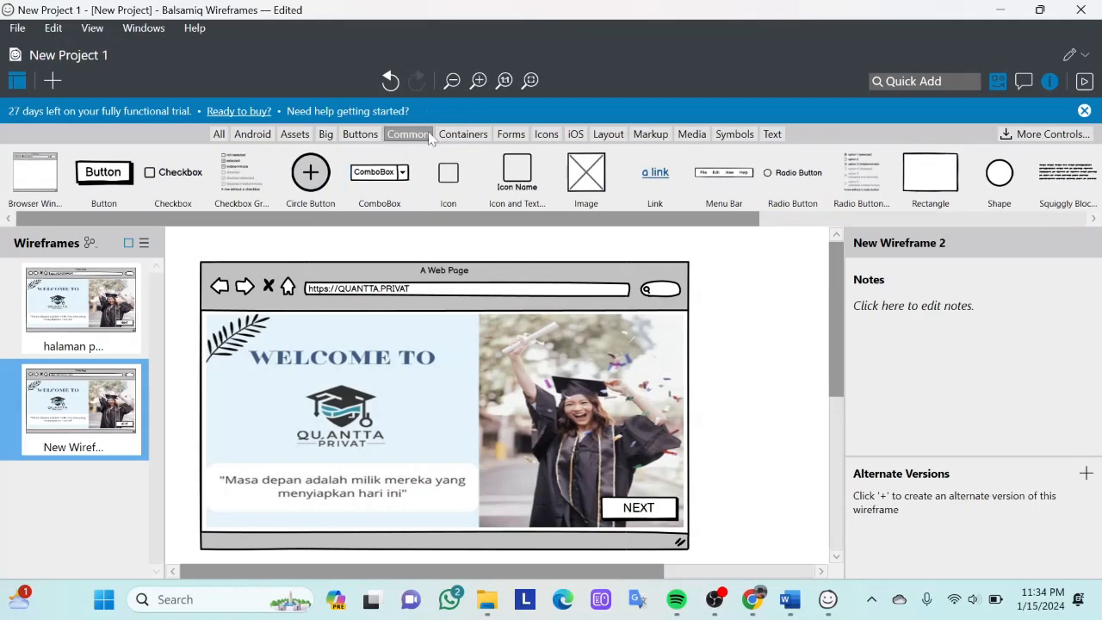
{"action": "scroll", "coordinate": [603, 176], "scroll_direction": "right", "scroll_amount": 5}
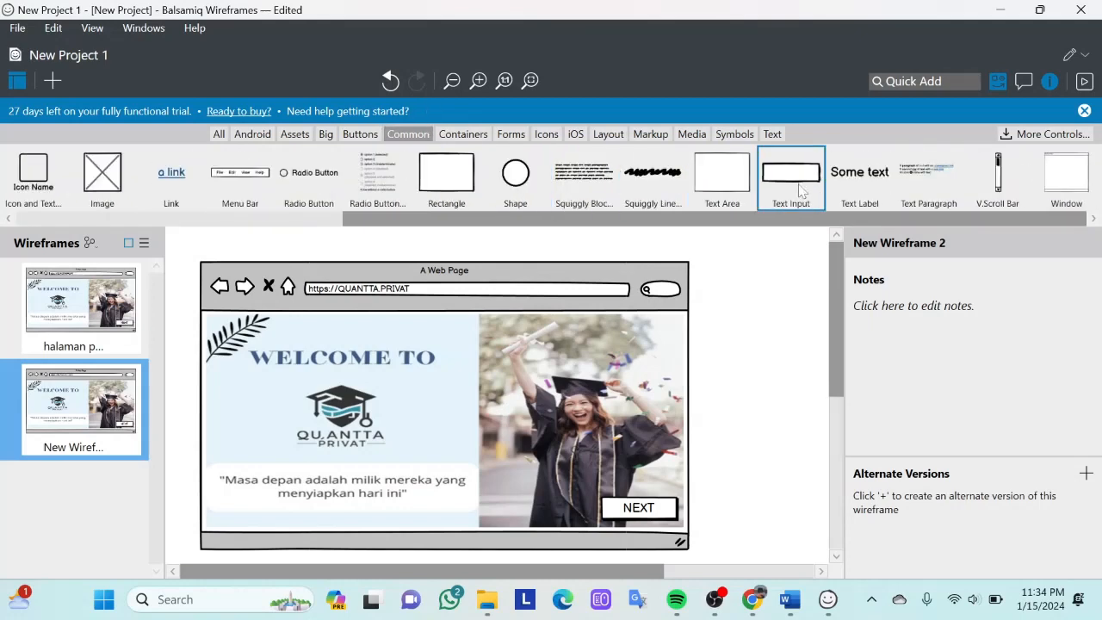
- Replace the welcome image on the second wireframe with image file 2 from the My Data (D:) drive
{"action": "double_click", "coordinate": [517, 385]}
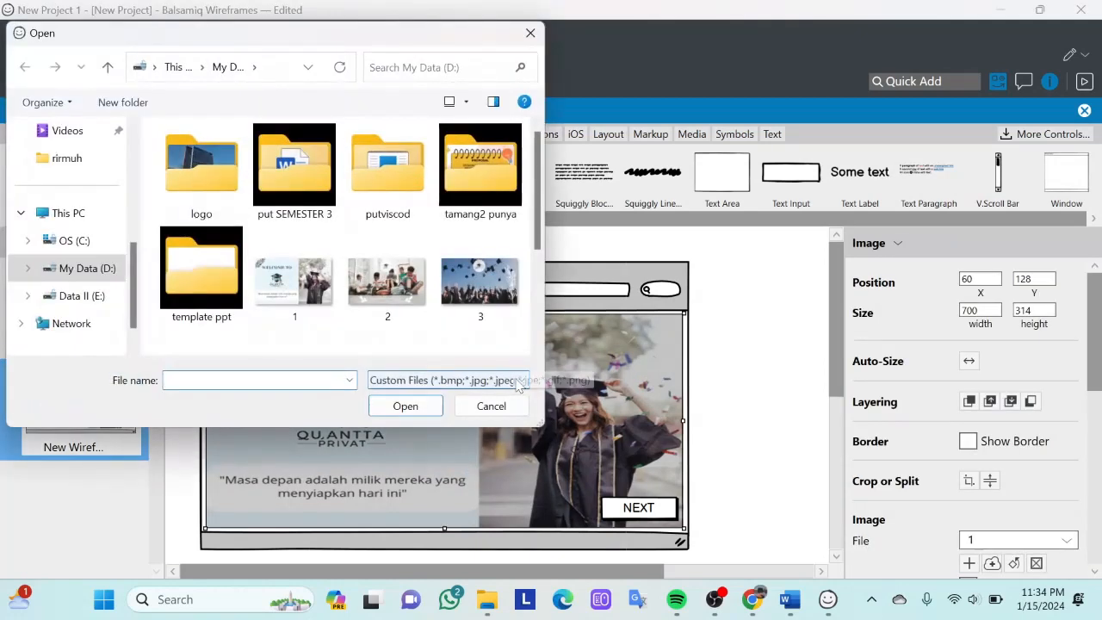
{"action": "left_click", "coordinate": [386, 321]}
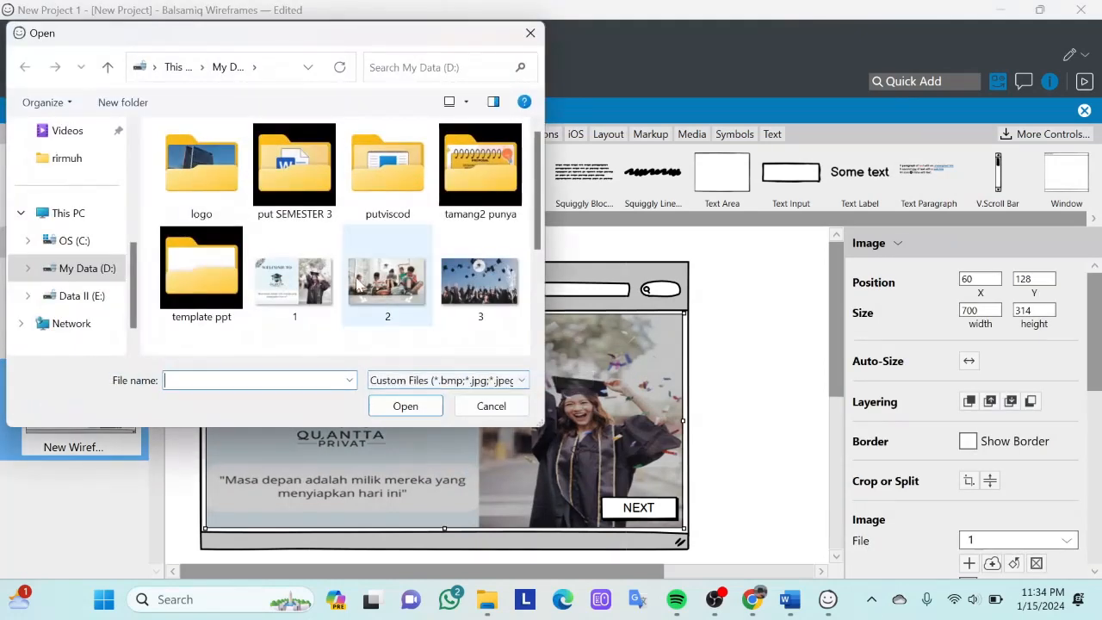
{"action": "left_click", "coordinate": [414, 410]}
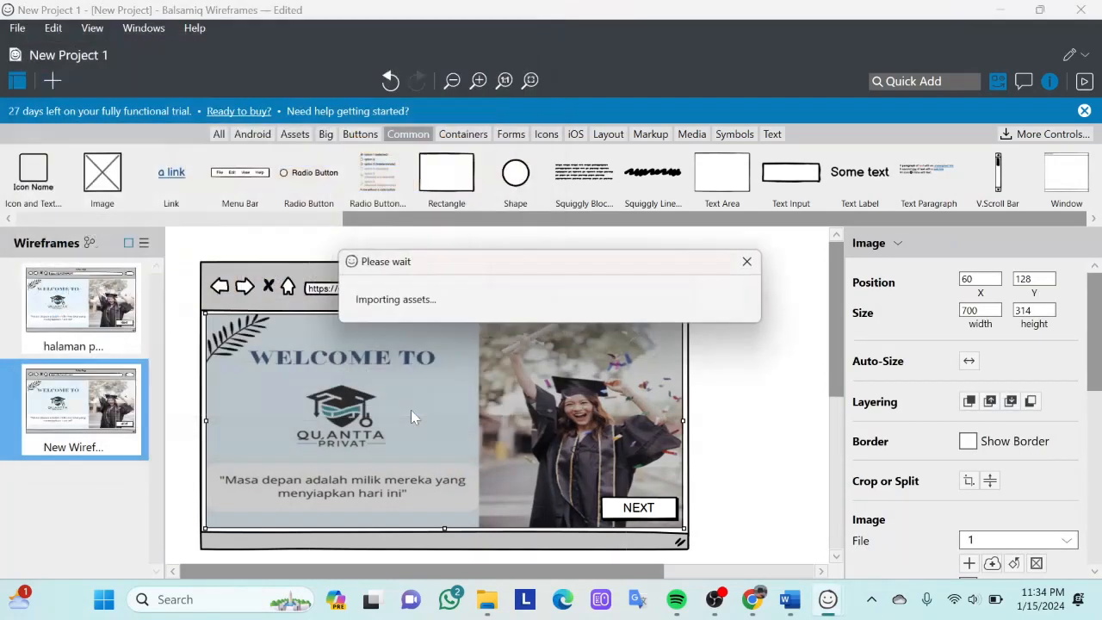
{"action": "left_click", "coordinate": [707, 415]}
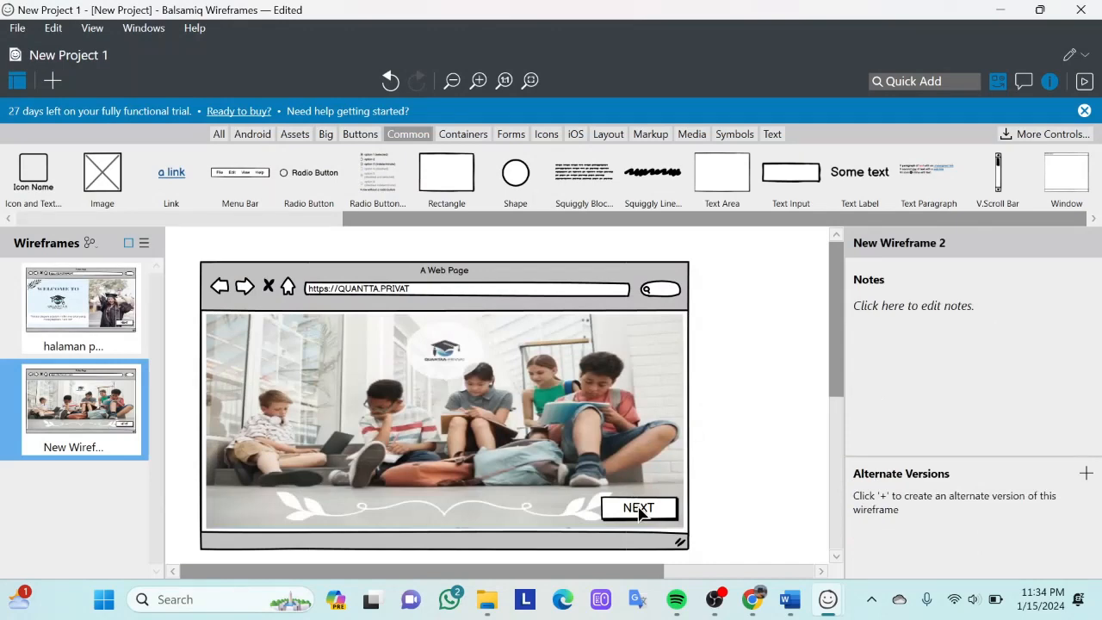
- Rename the second wireframe as "login"
{"action": "right_click", "coordinate": [108, 448]}
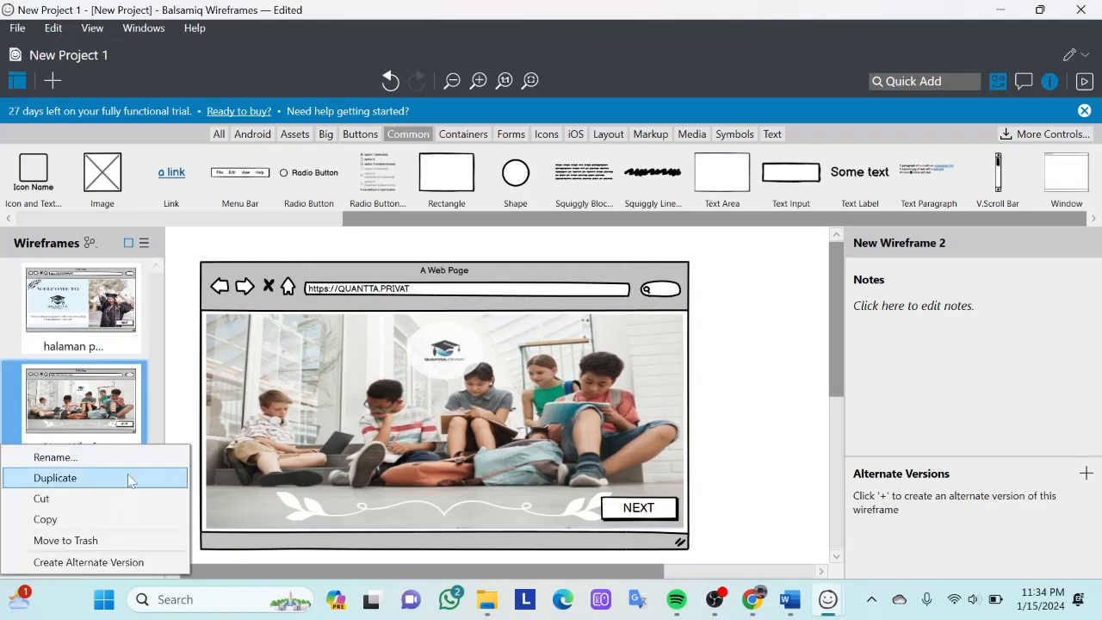
{"action": "left_click", "coordinate": [143, 458]}
{"action": "key", "text": "BackSpace"}
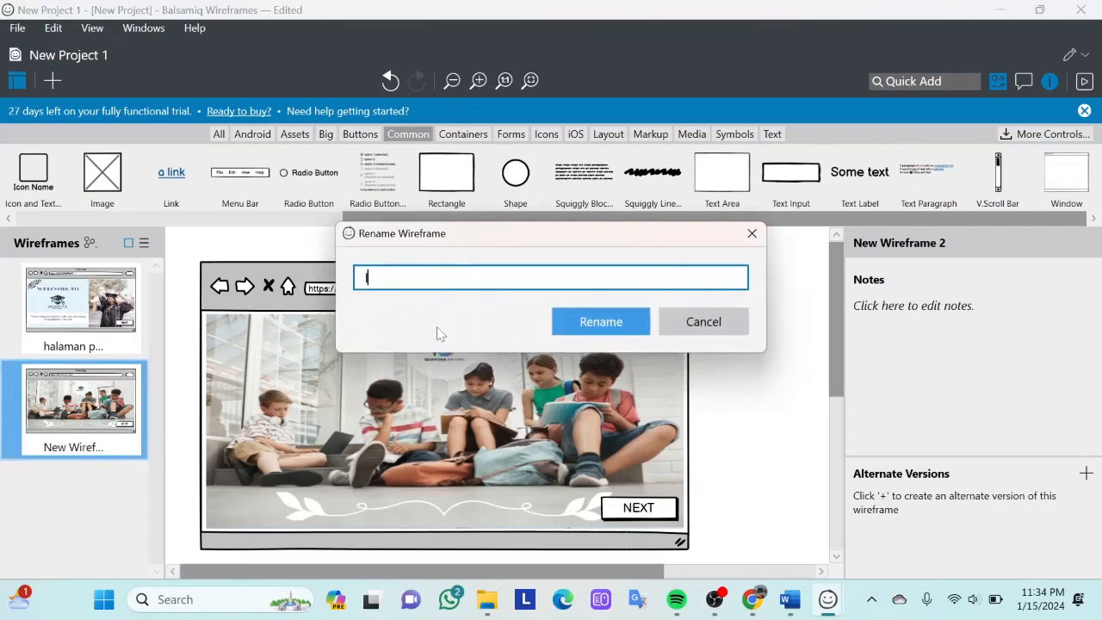
{"action": "left_click", "coordinate": [561, 325]}
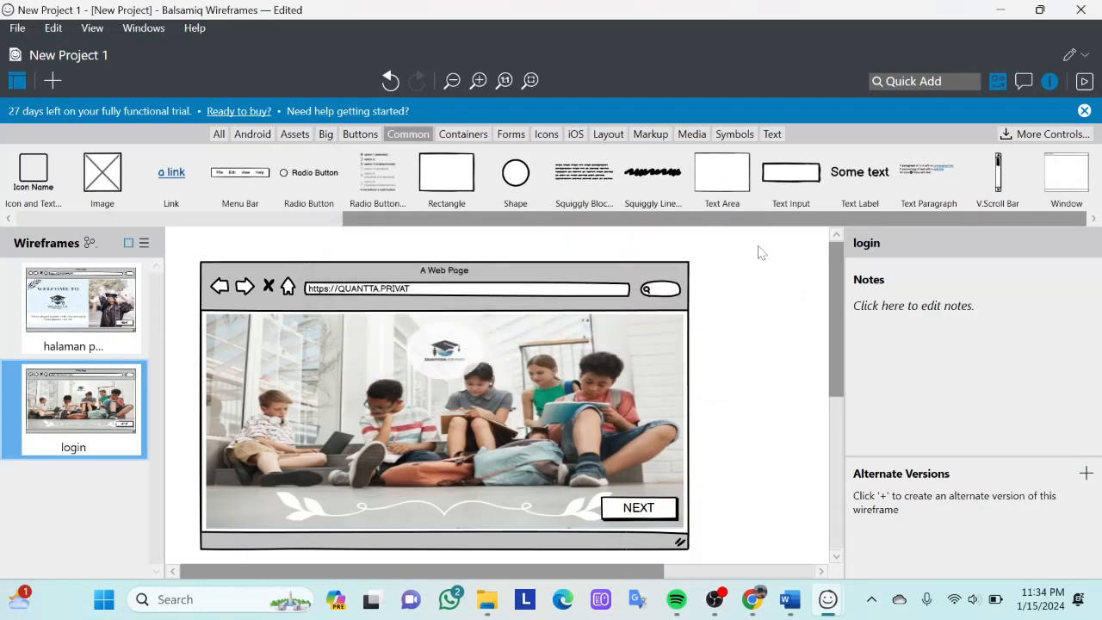